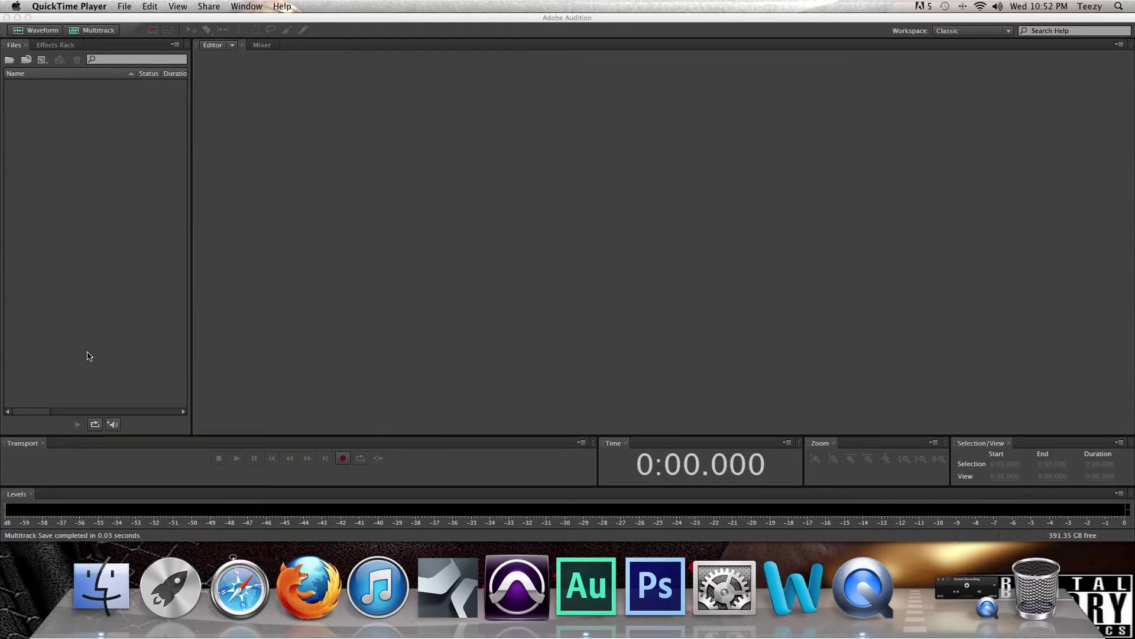
- Bring the Adobe Audition CS6 window to the front
click(89, 355)
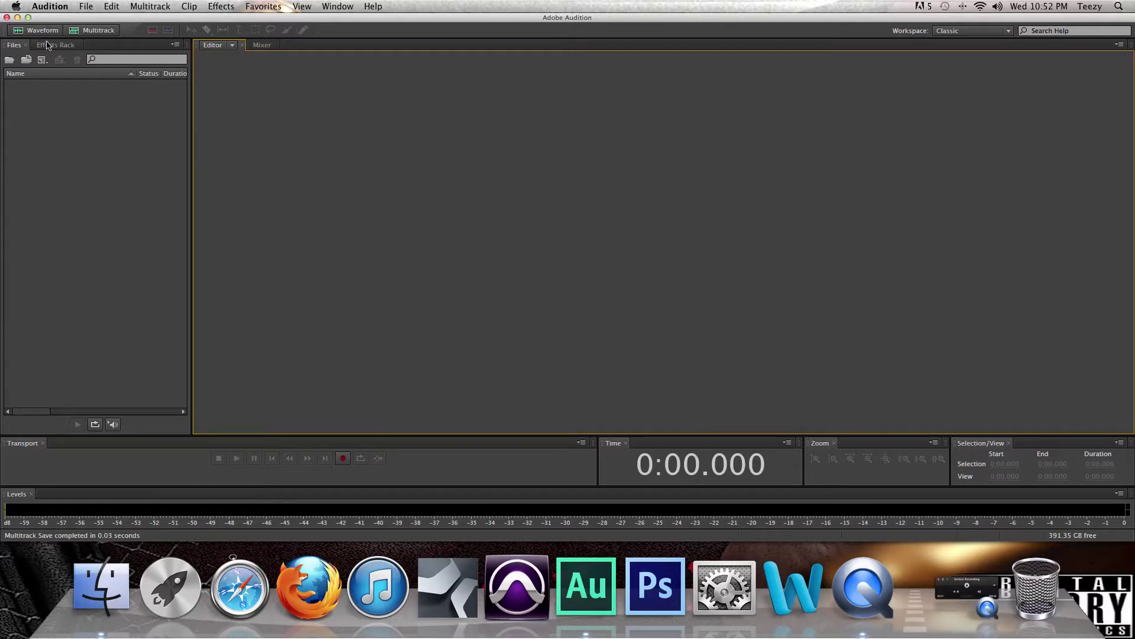
- Start File > Open and browse to Documents > Adobe > Audition > 5.0
click(86, 7)
mouse_move(155, 46)
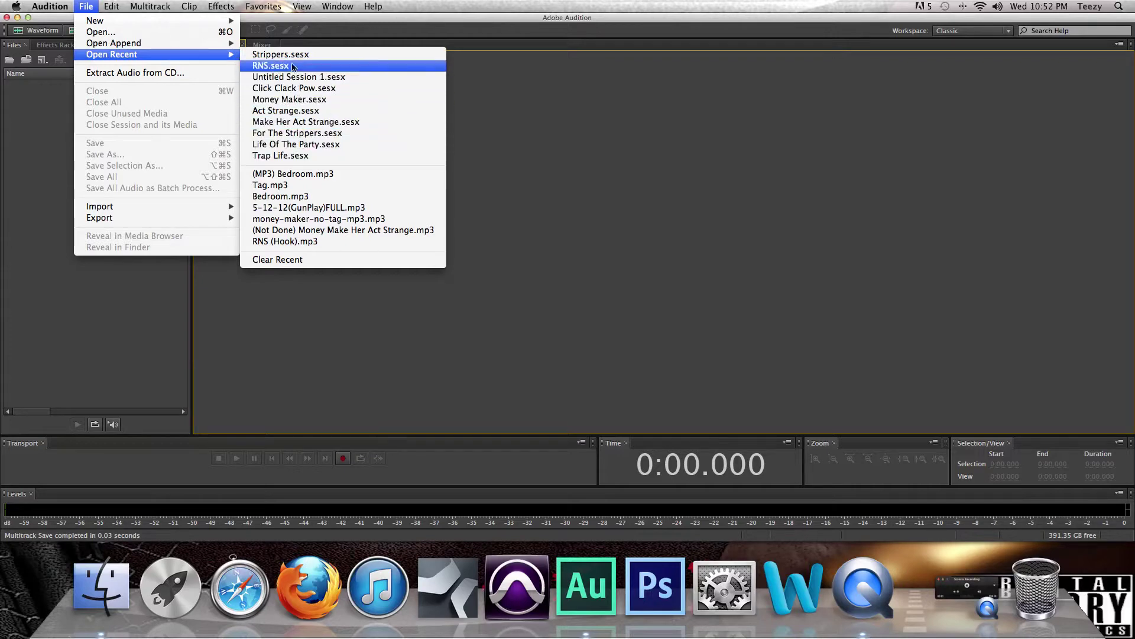
click(100, 32)
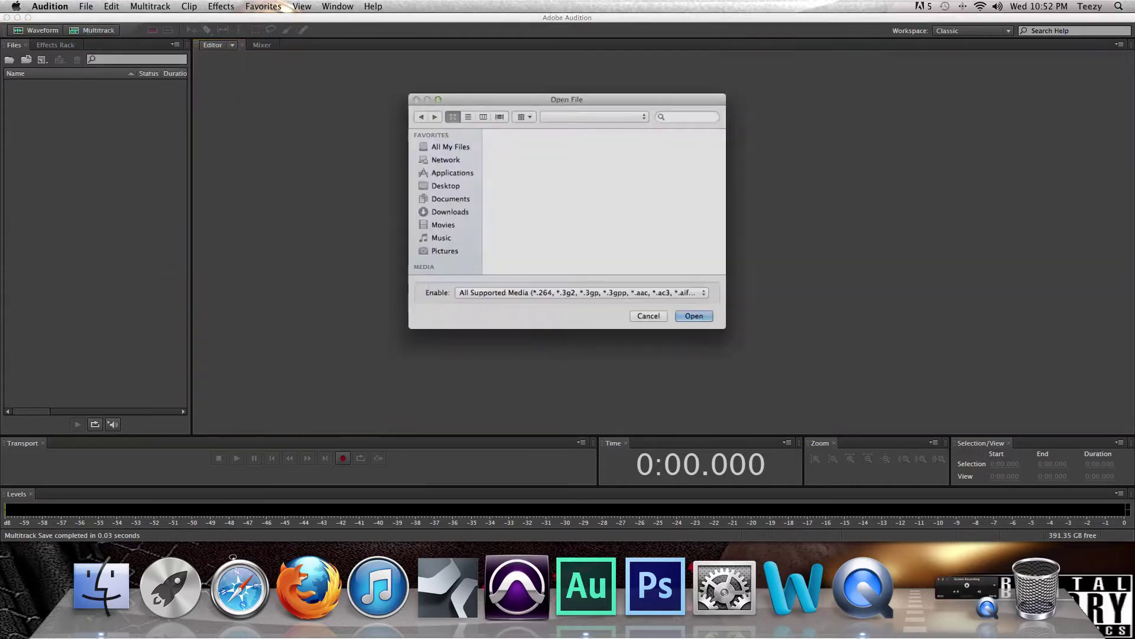
click(438, 212)
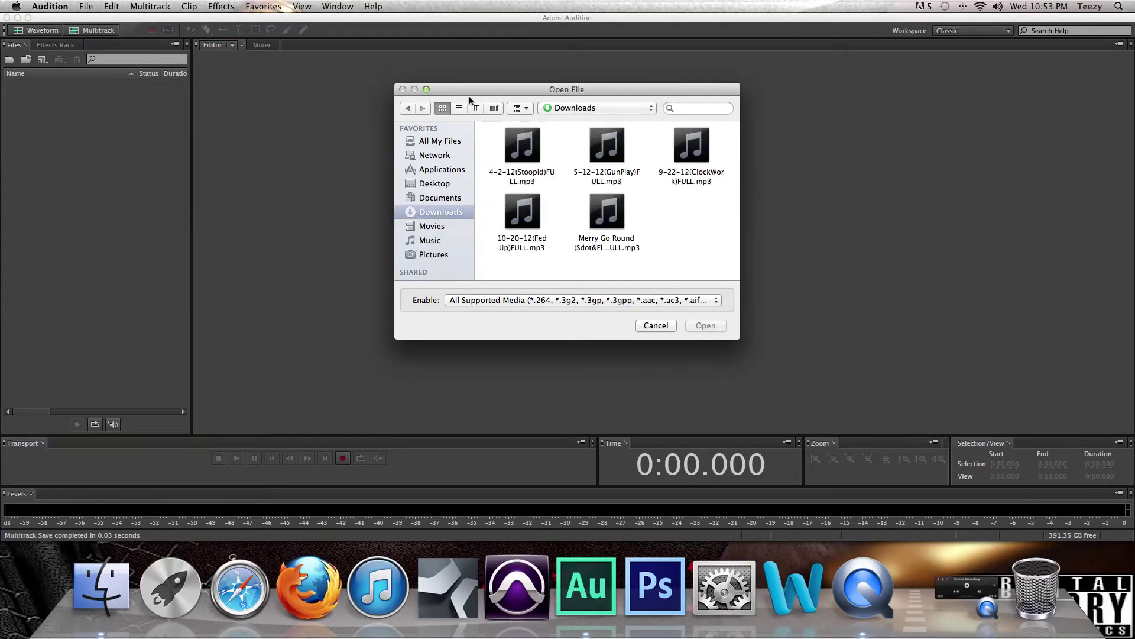
click(439, 197)
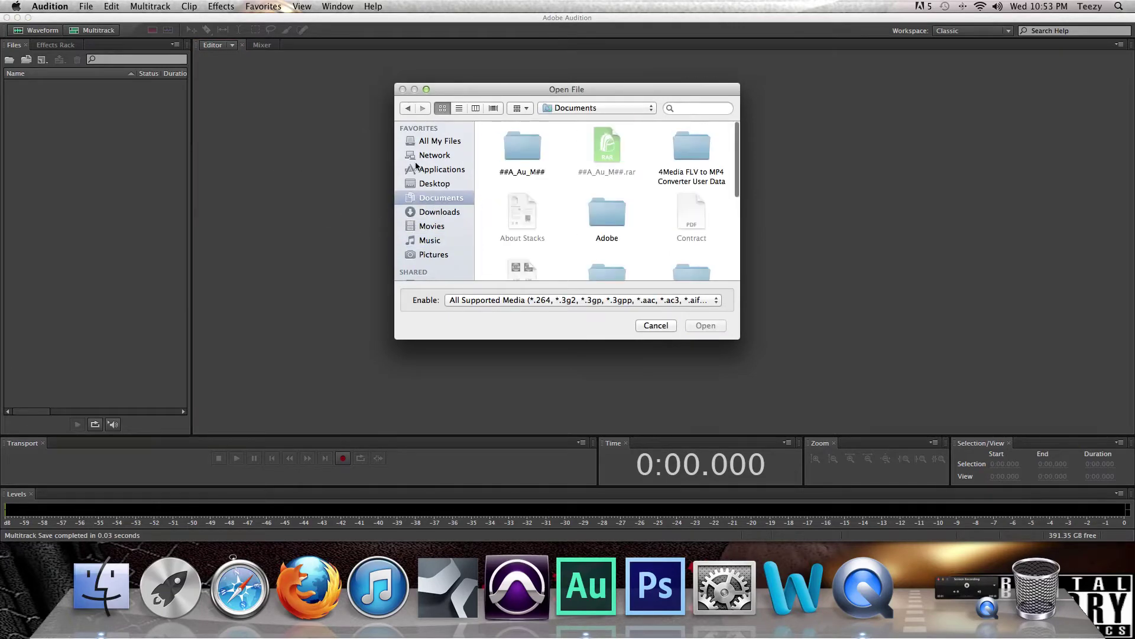
double_click(606, 213)
double_click(520, 152)
double_click(520, 153)
- Open the Hustle Hard.sesx session from the Hustle Hard folder
scroll(570, 234, down, 2)
scroll(570, 235, down, 1)
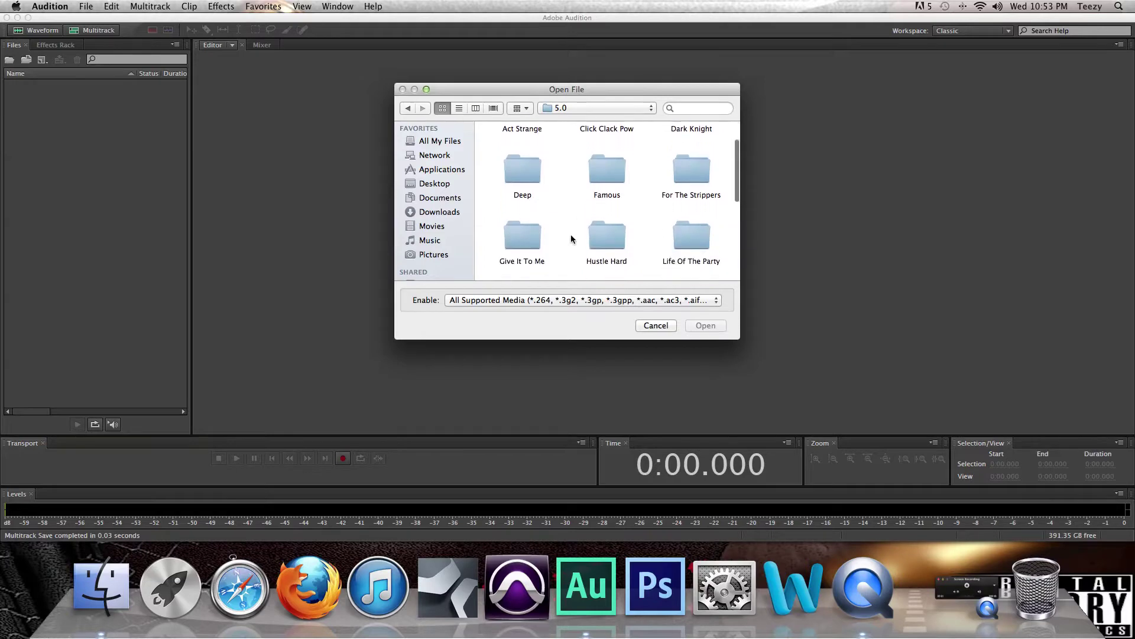
scroll(570, 234, down, 1)
double_click(587, 178)
double_click(677, 151)
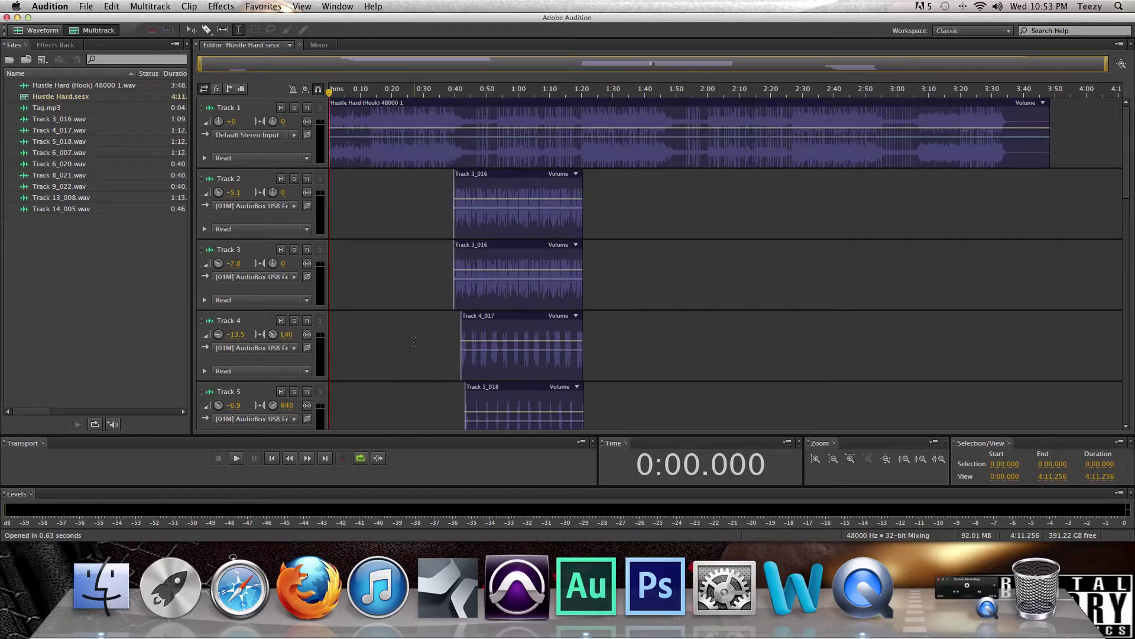
- In Appearance preferences, try green and then black for the Waveform Foreground colour
click(64, 8)
mouse_move(100, 40)
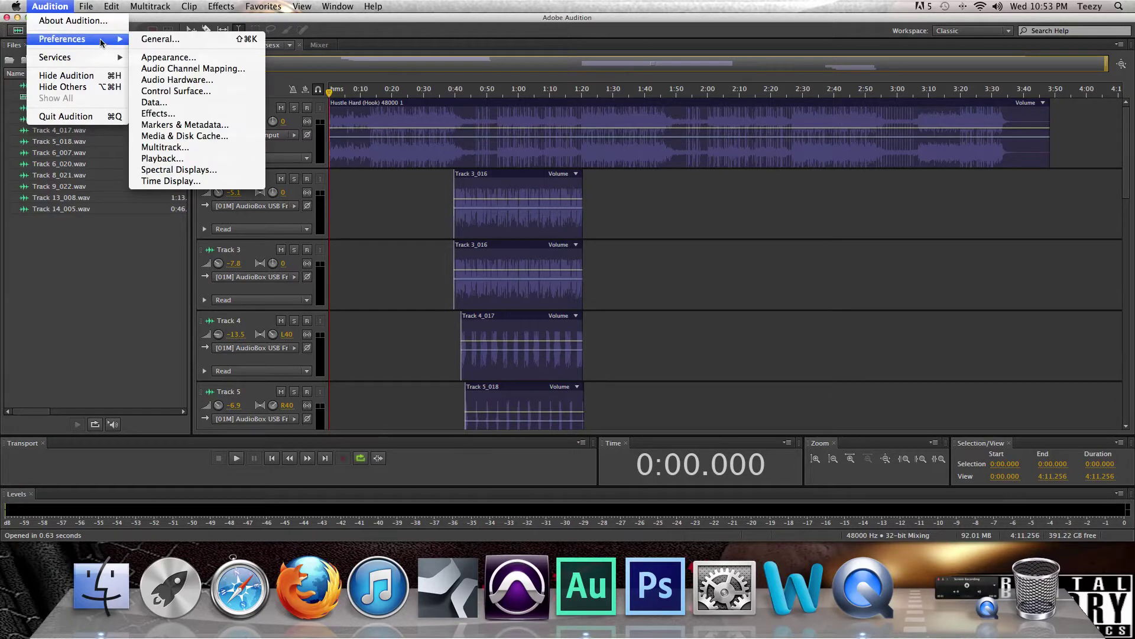
click(162, 58)
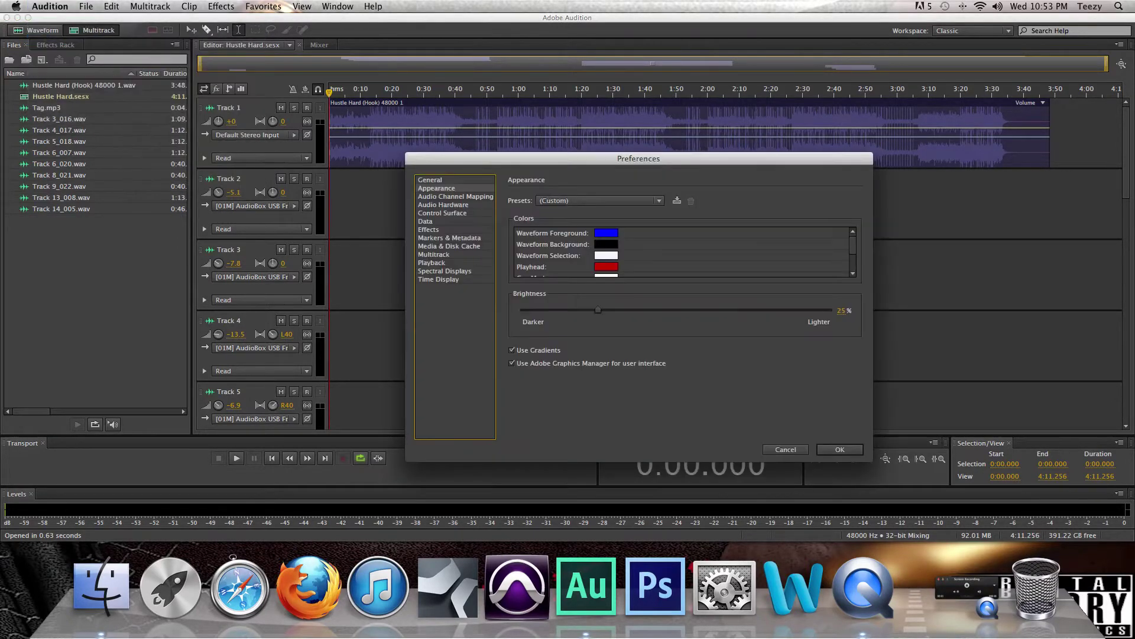
click(605, 234)
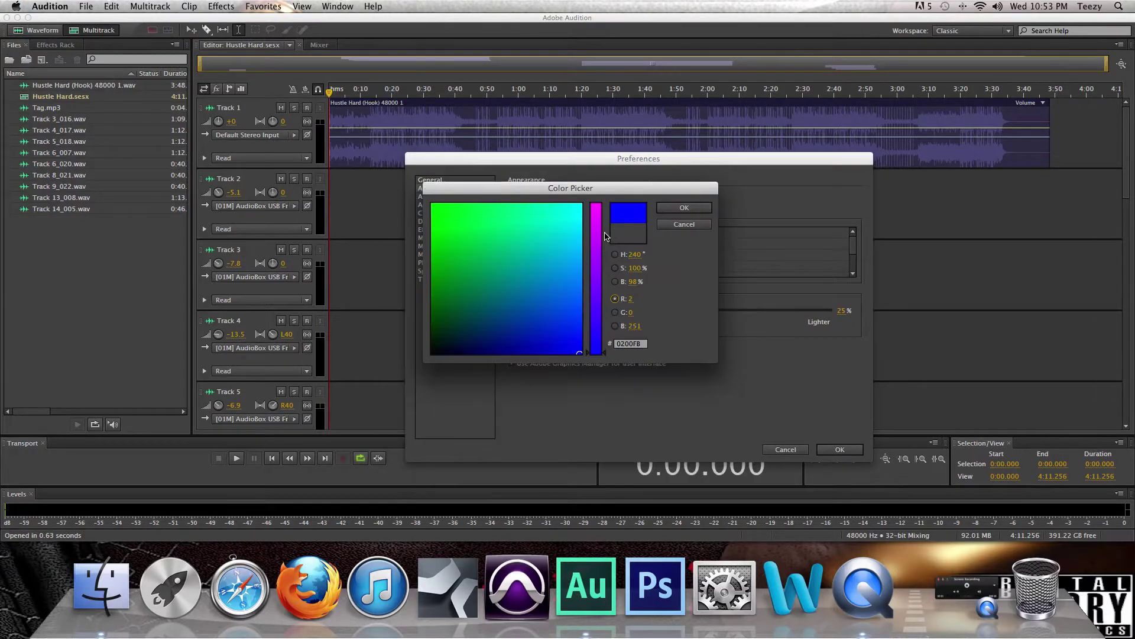
click(578, 351)
mouse_move(556, 301)
mouse_down()
mouse_move(481, 195)
mouse_move(444, 190)
mouse_move(433, 204)
mouse_up()
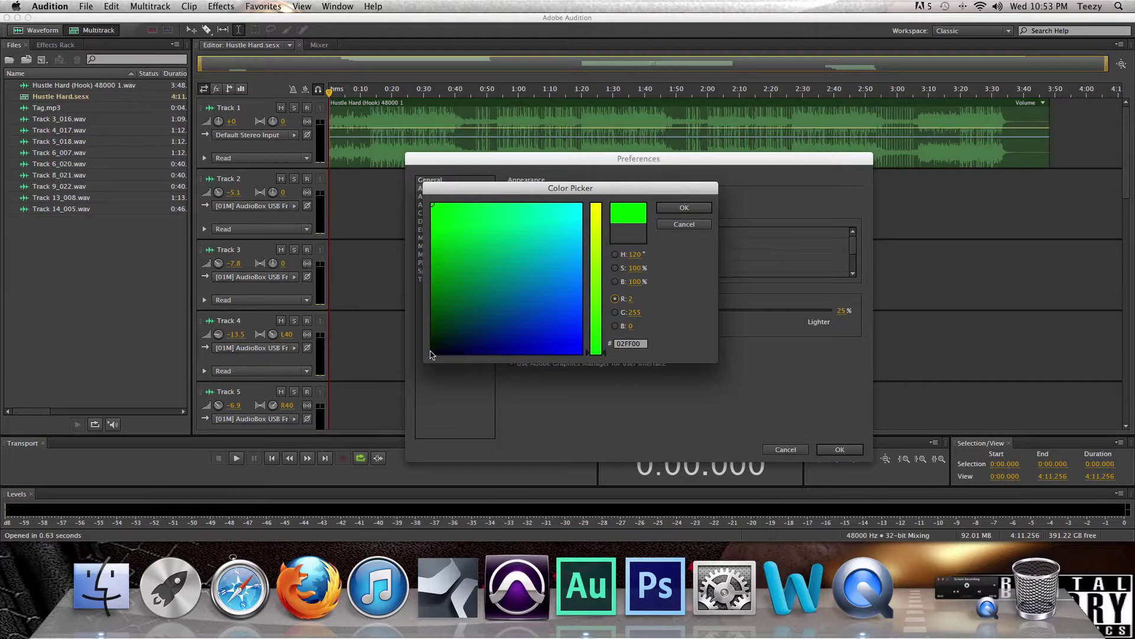
drag(432, 354, 409, 357)
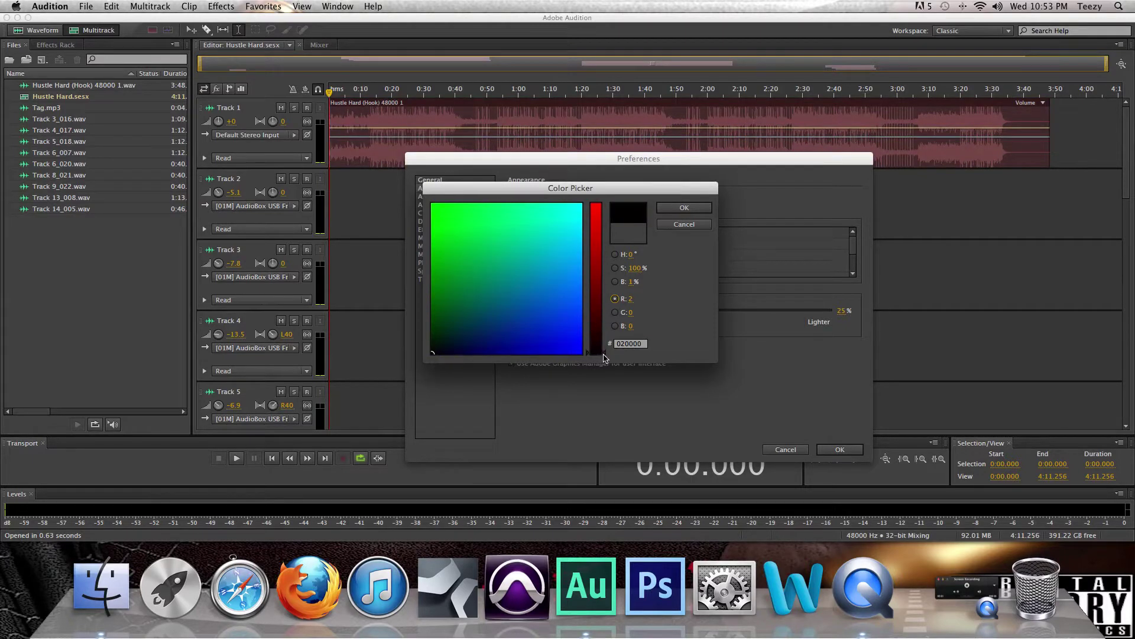
drag(603, 355, 604, 366)
click(419, 361)
- Set the waveform foreground colour to full blue (0000F5) and confirm it
drag(605, 356, 604, 200)
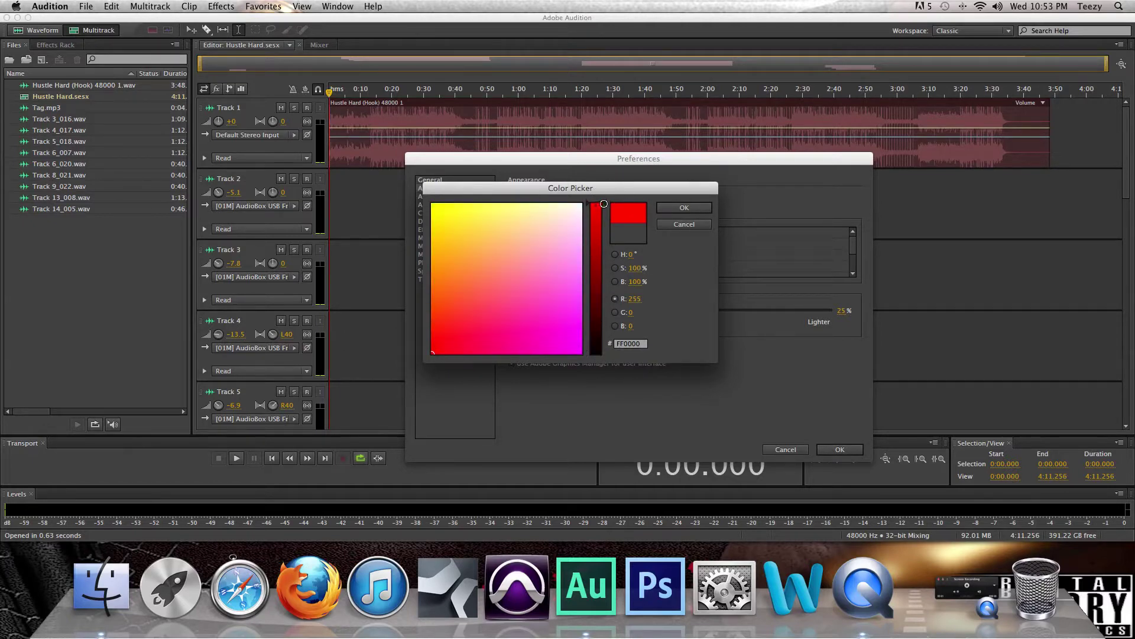
drag(601, 204, 605, 366)
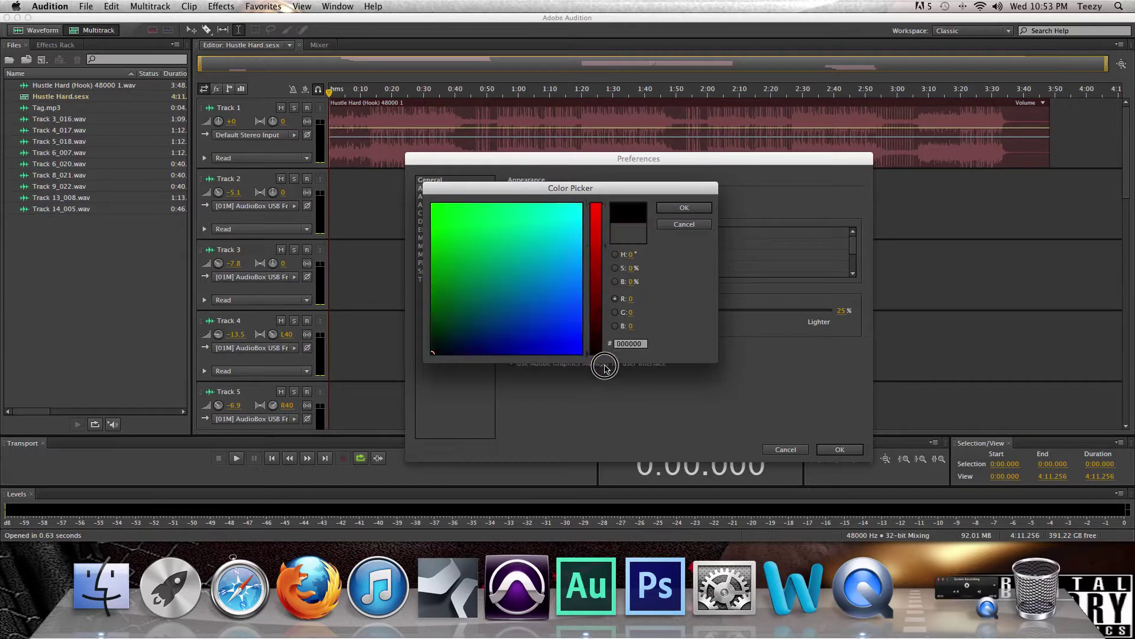
click(615, 312)
click(615, 327)
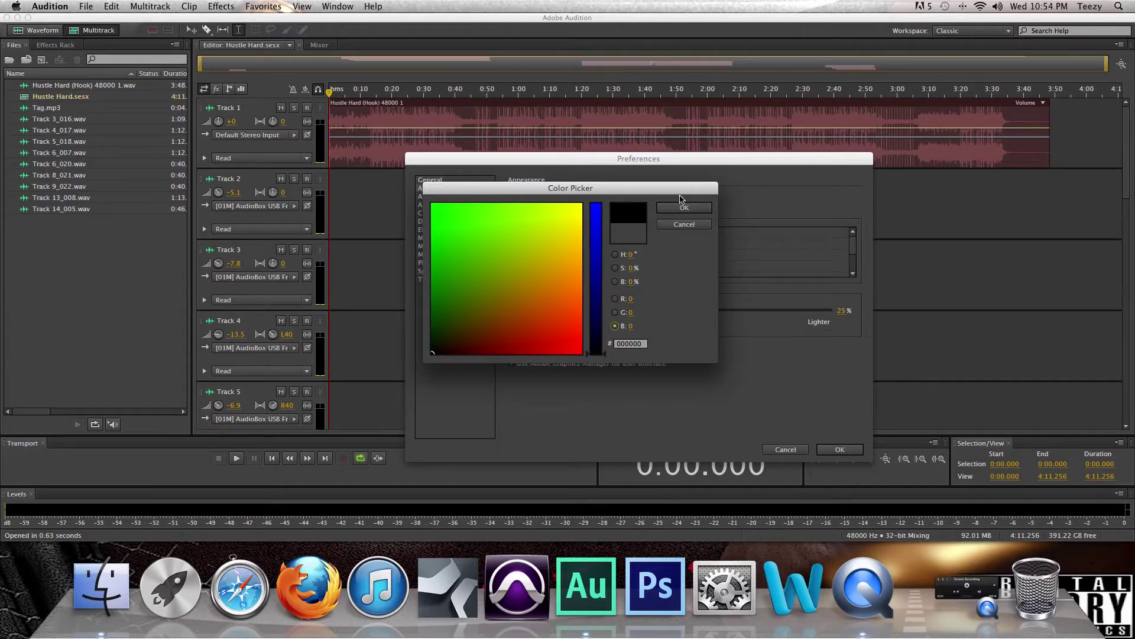
click(599, 211)
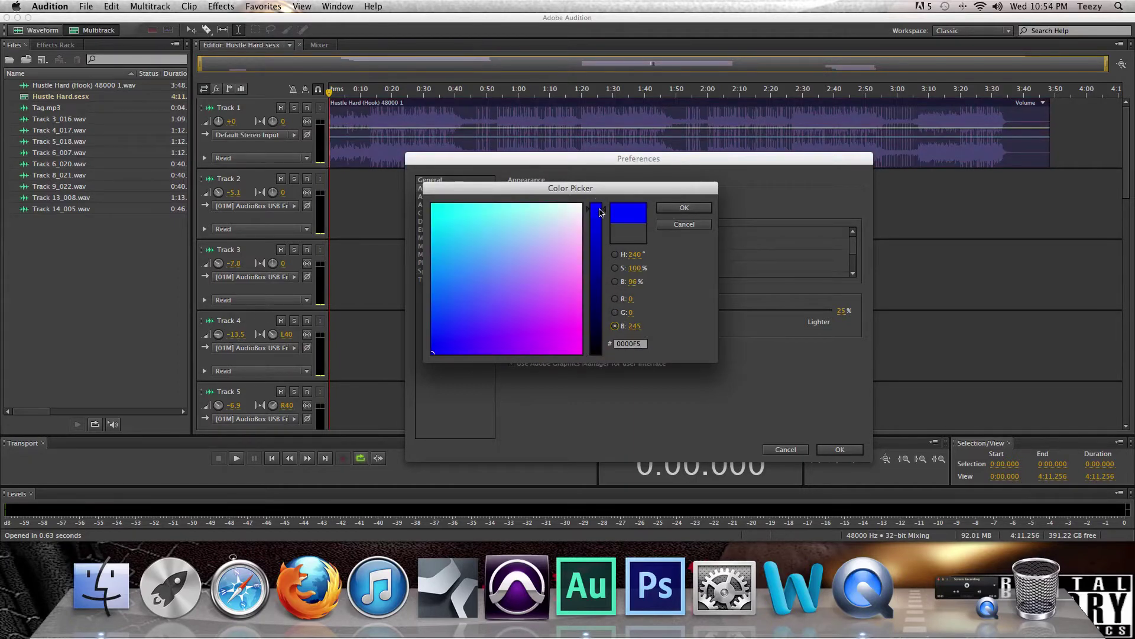
click(674, 208)
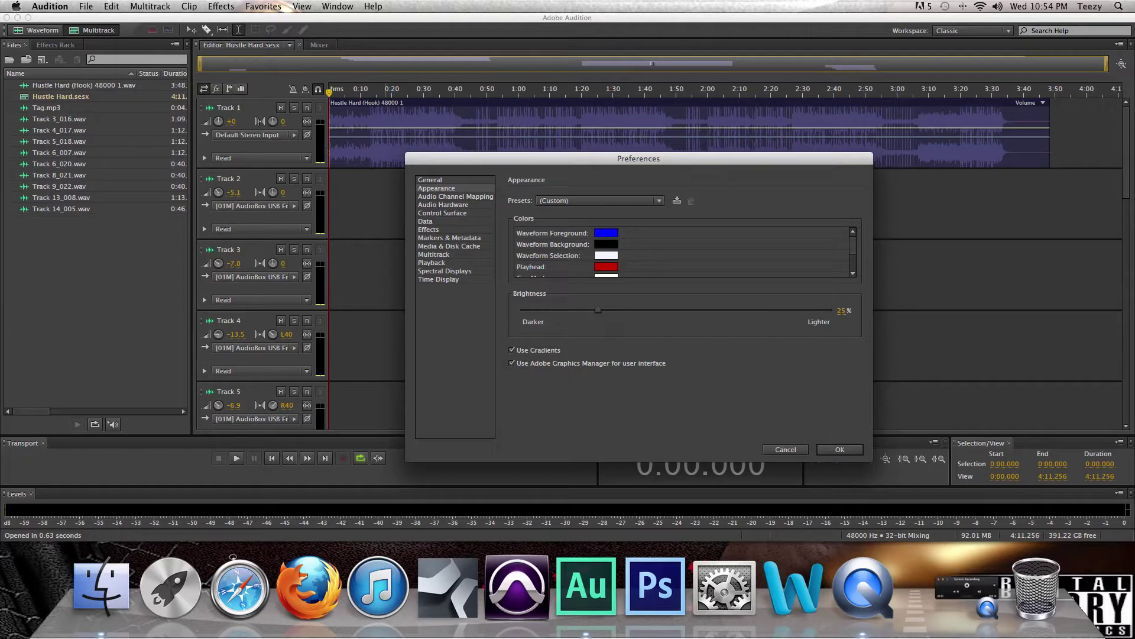
click(852, 255)
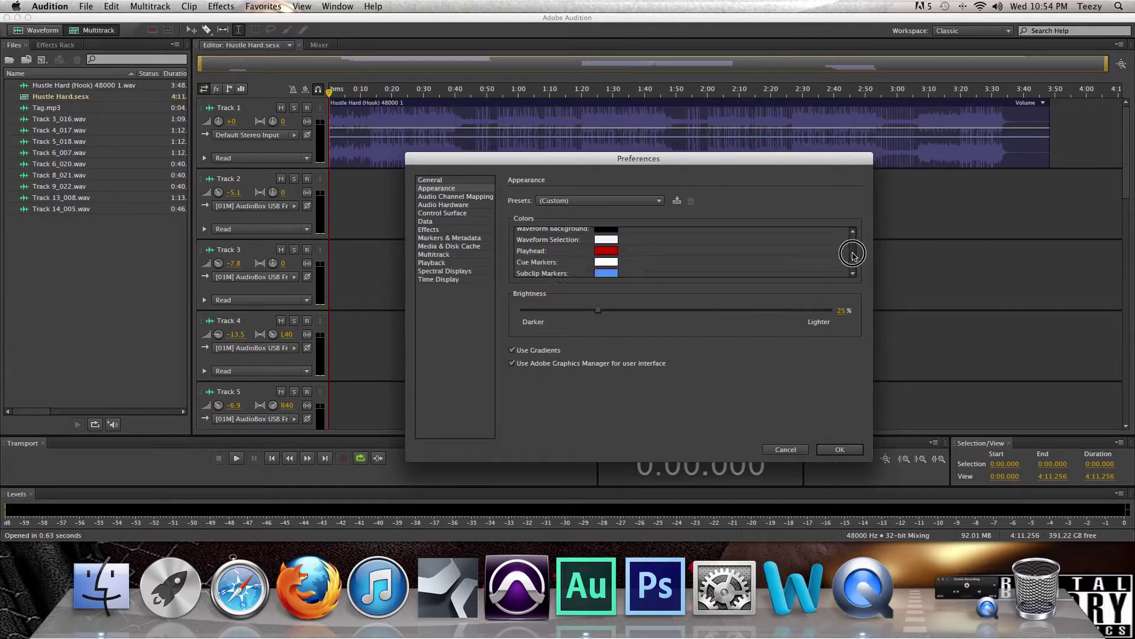
- Apply the appearance preferences and open the Tag clip on Track 10 in the Waveform editor
click(854, 452)
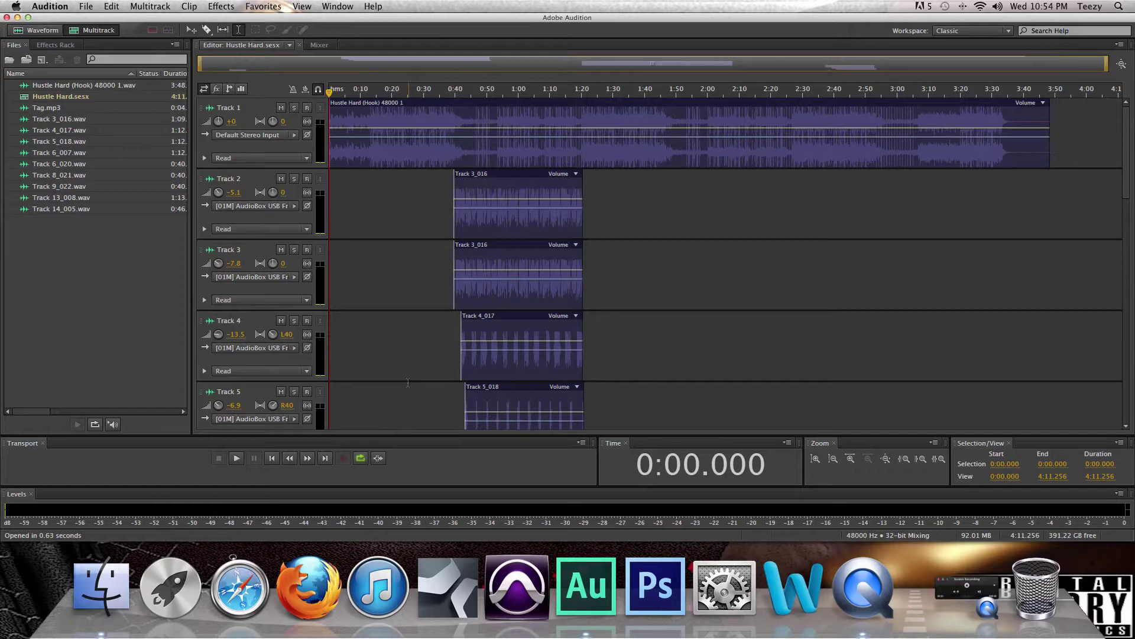
scroll(463, 224, down, 10)
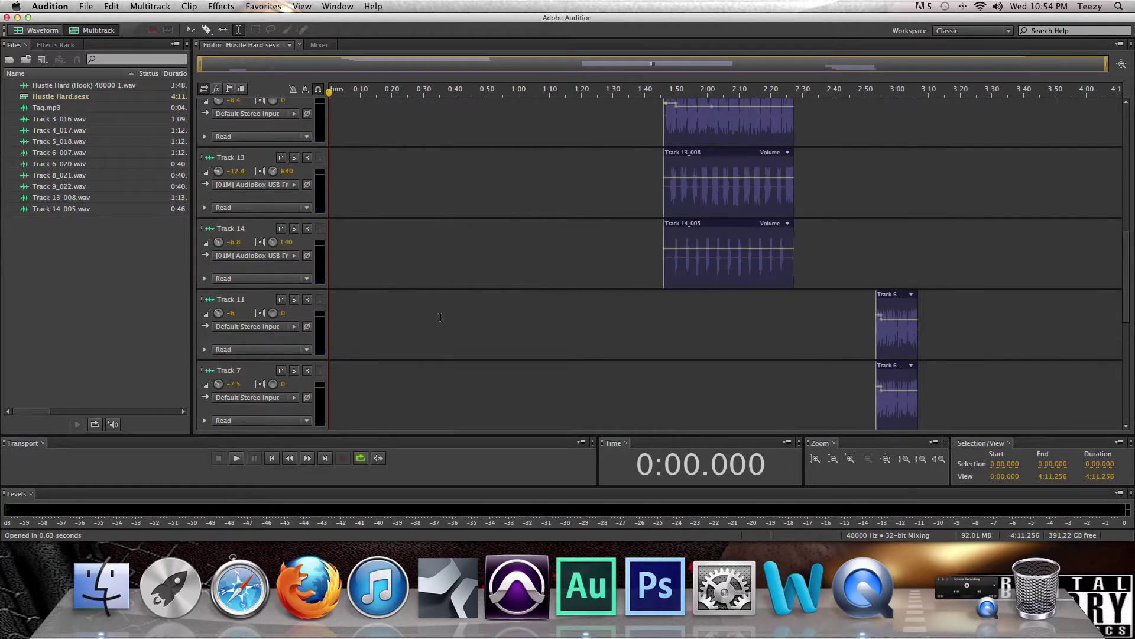
scroll(440, 318, down, 5)
scroll(439, 318, up, 3)
scroll(439, 317, down, 3)
double_click(363, 302)
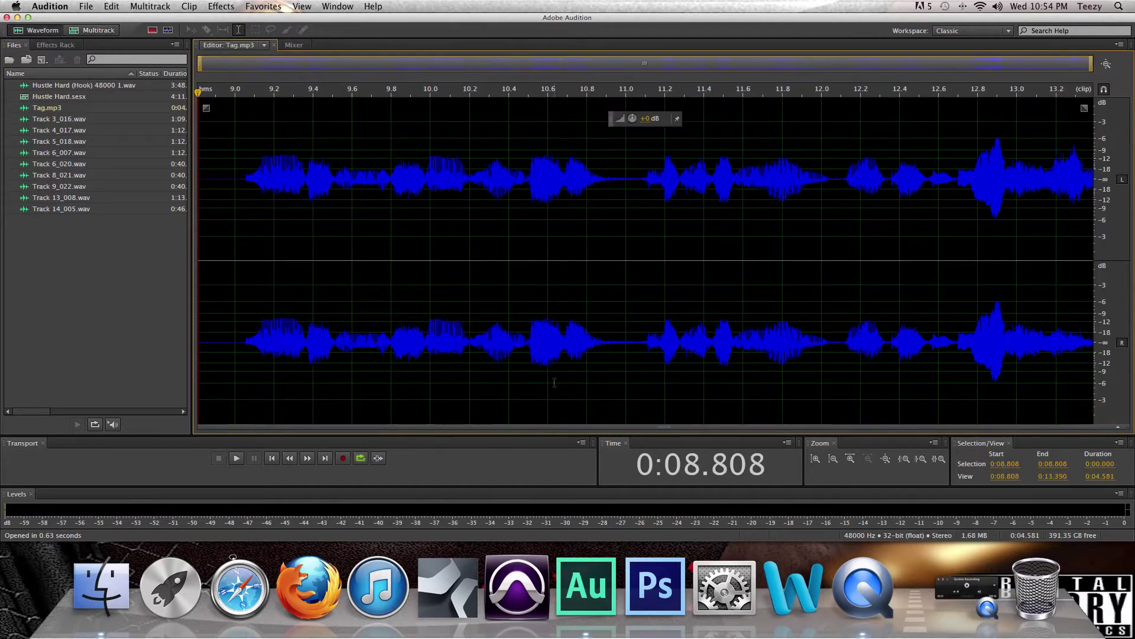
- Play the Tag audio, stop it, and select the whole waveform with Cmd+A
click(239, 460)
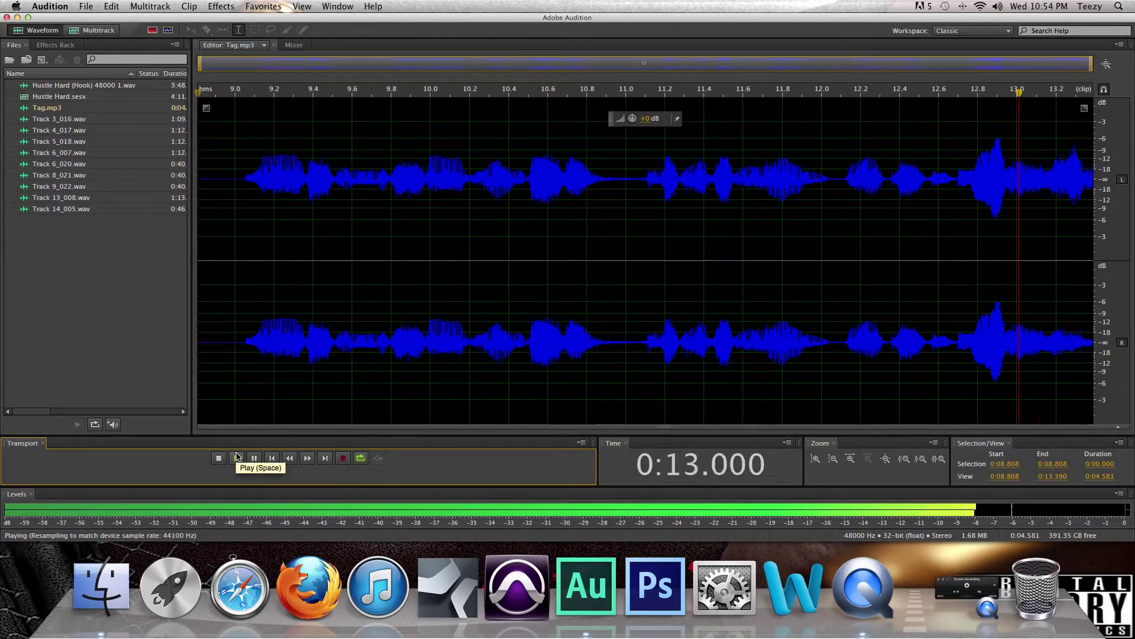
key(space)
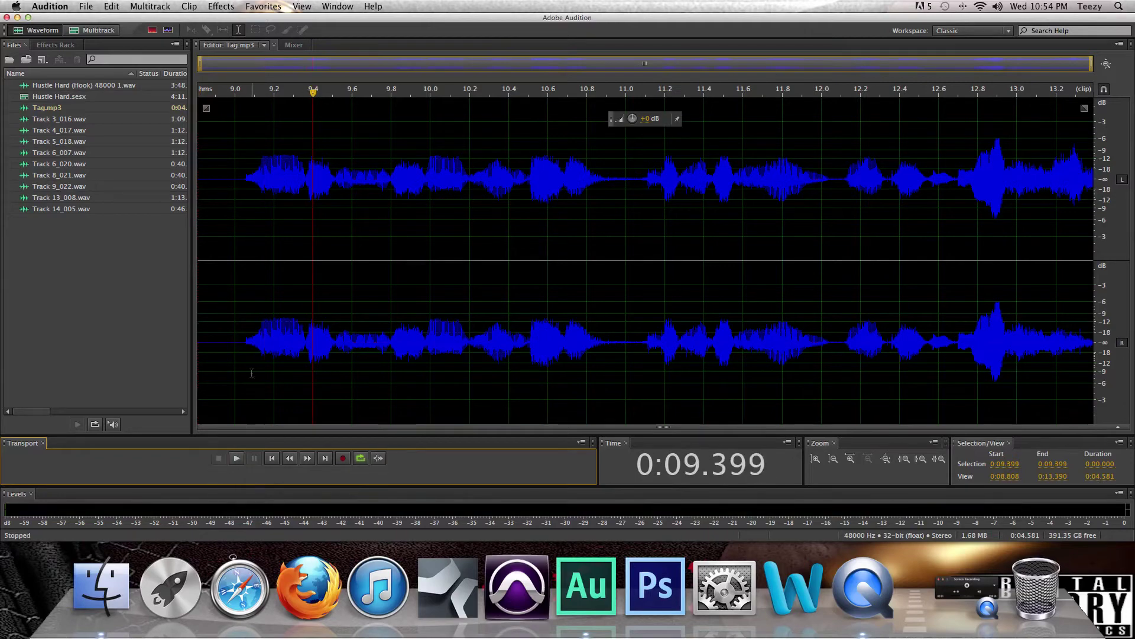
key(super+a)
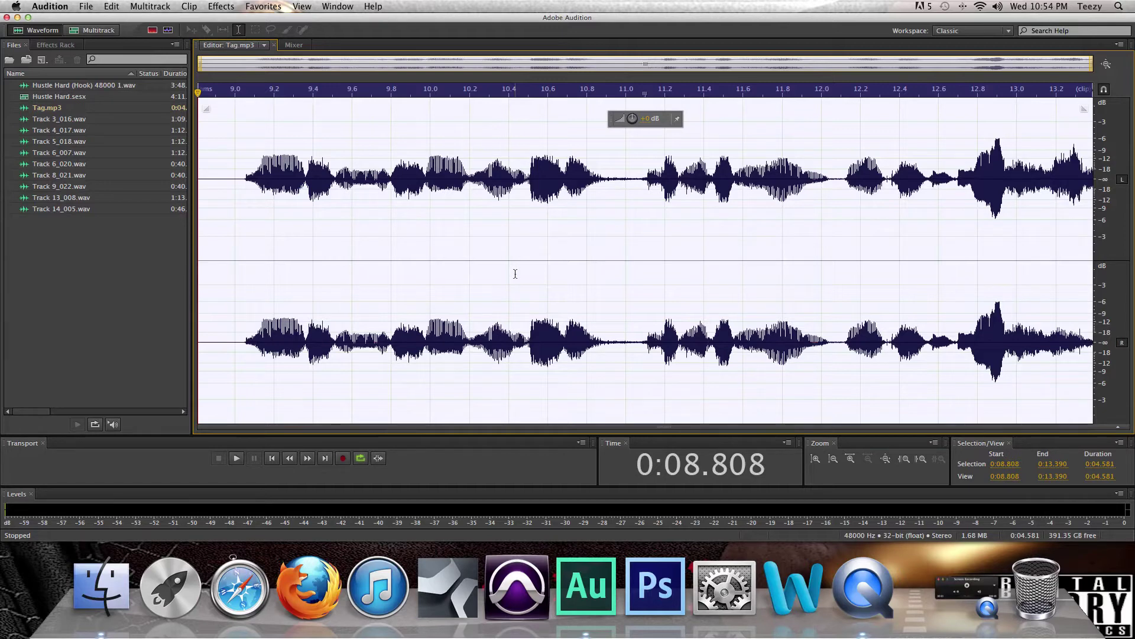
- Show the Effects > Amplitude and Compression submenu for the Tag audio
click(216, 8)
mouse_move(303, 144)
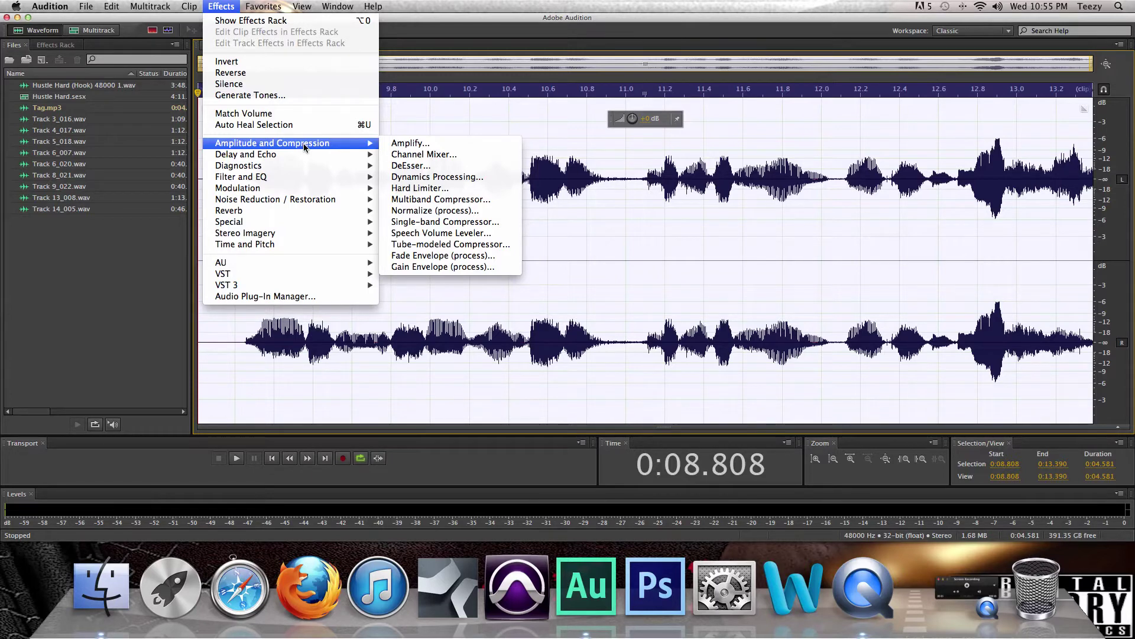
- Boost the Tag's volume slightly, then apply the Tube-modeled Compressor with the Voice Leveler preset
click(425, 176)
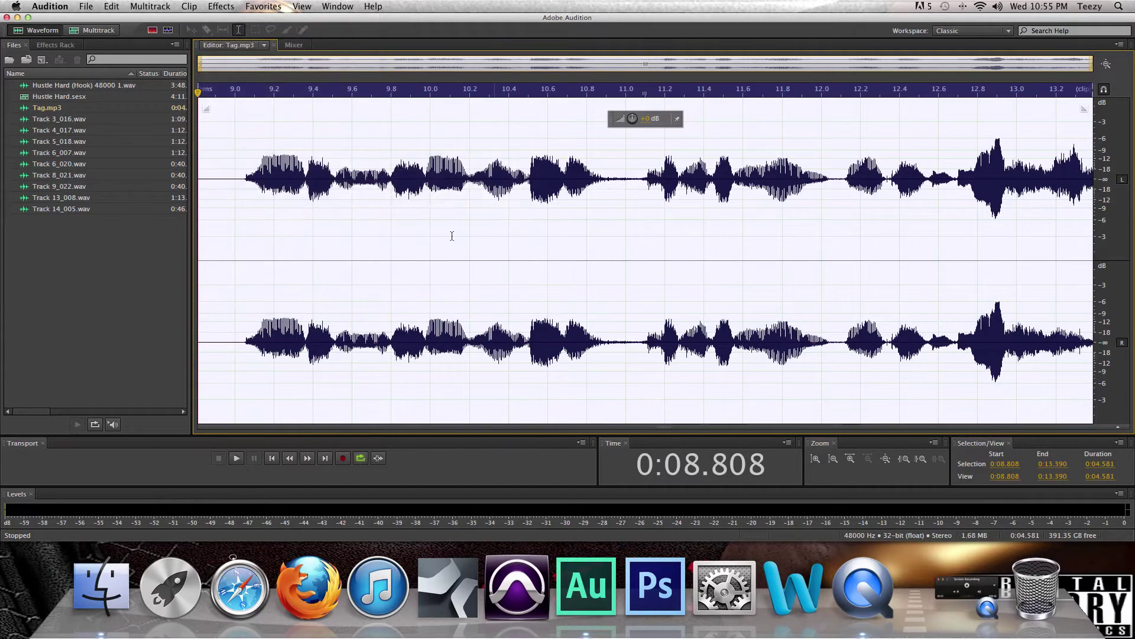
drag(633, 119, 637, 111)
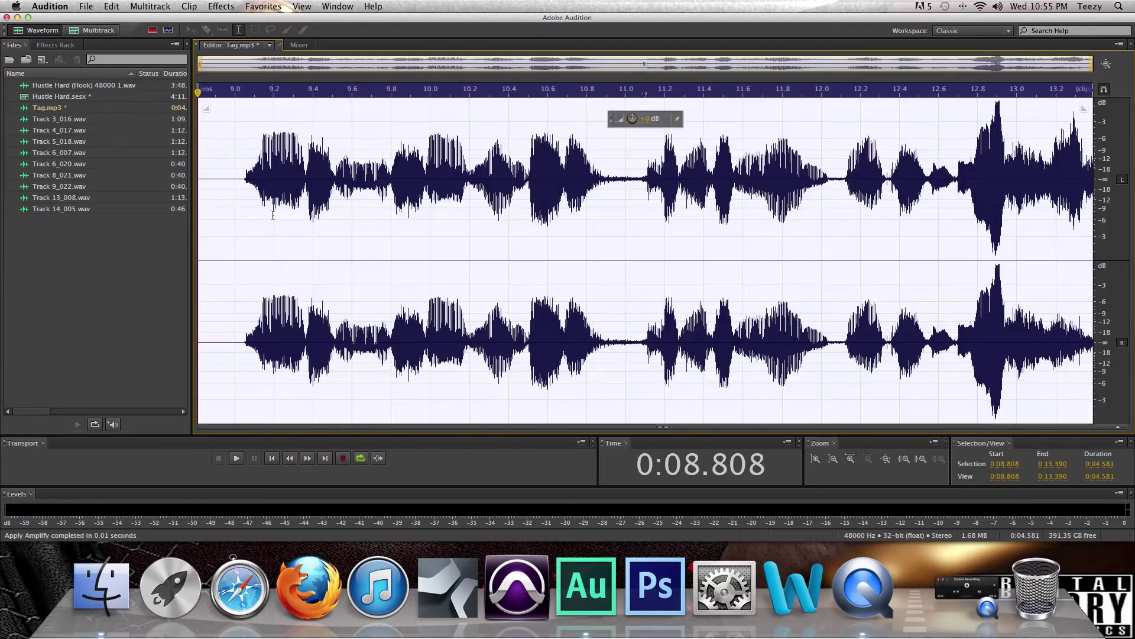
click(221, 6)
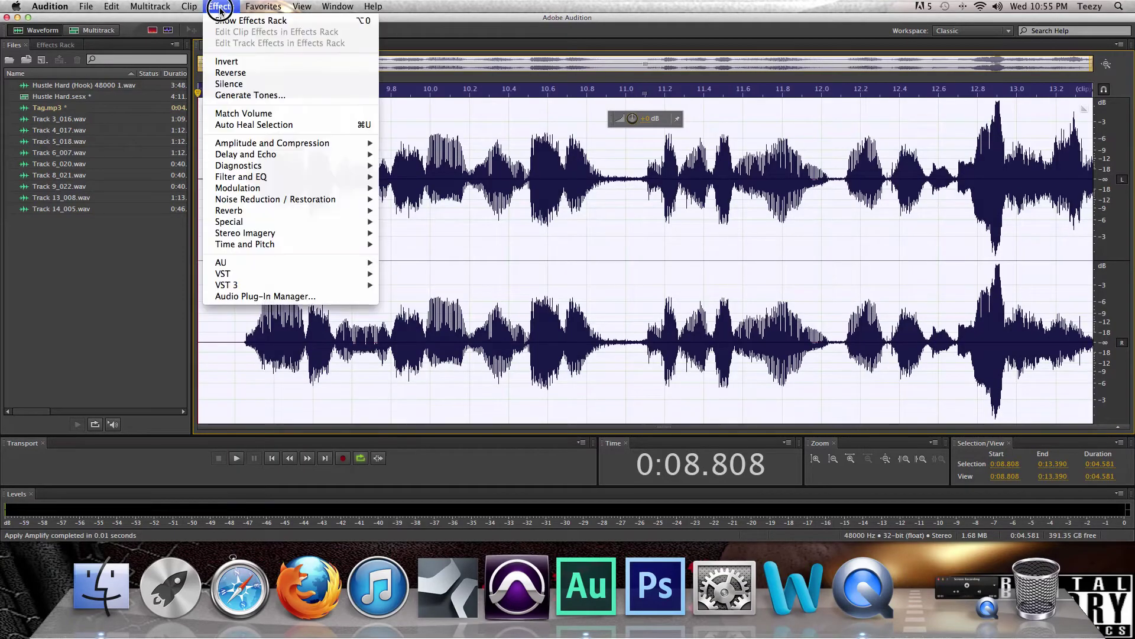
mouse_move(317, 169)
mouse_move(332, 144)
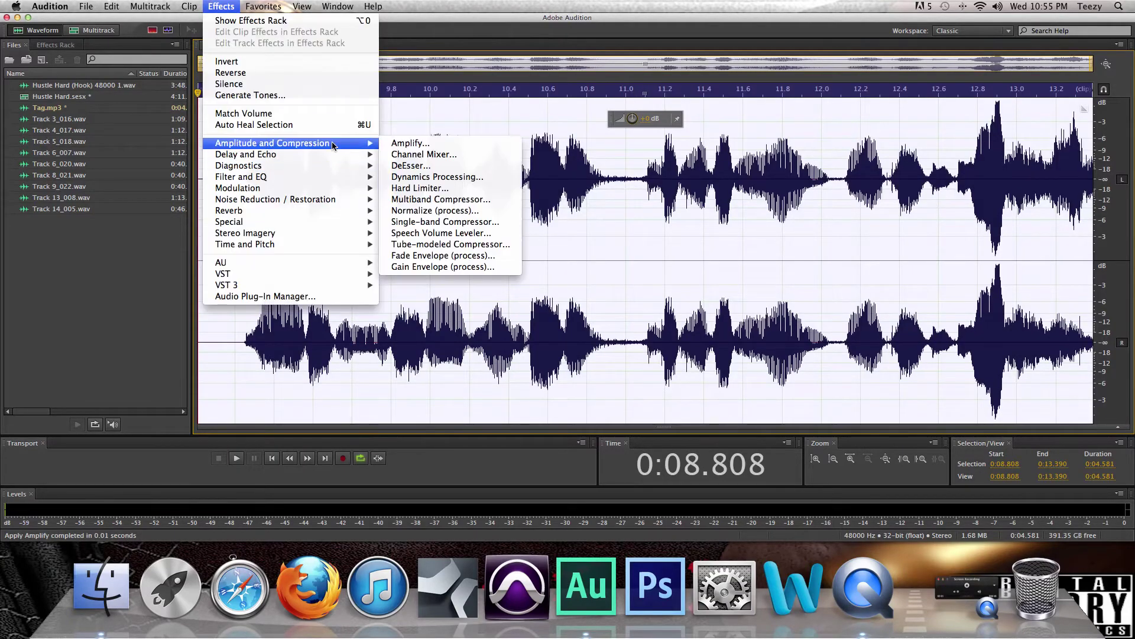
click(451, 245)
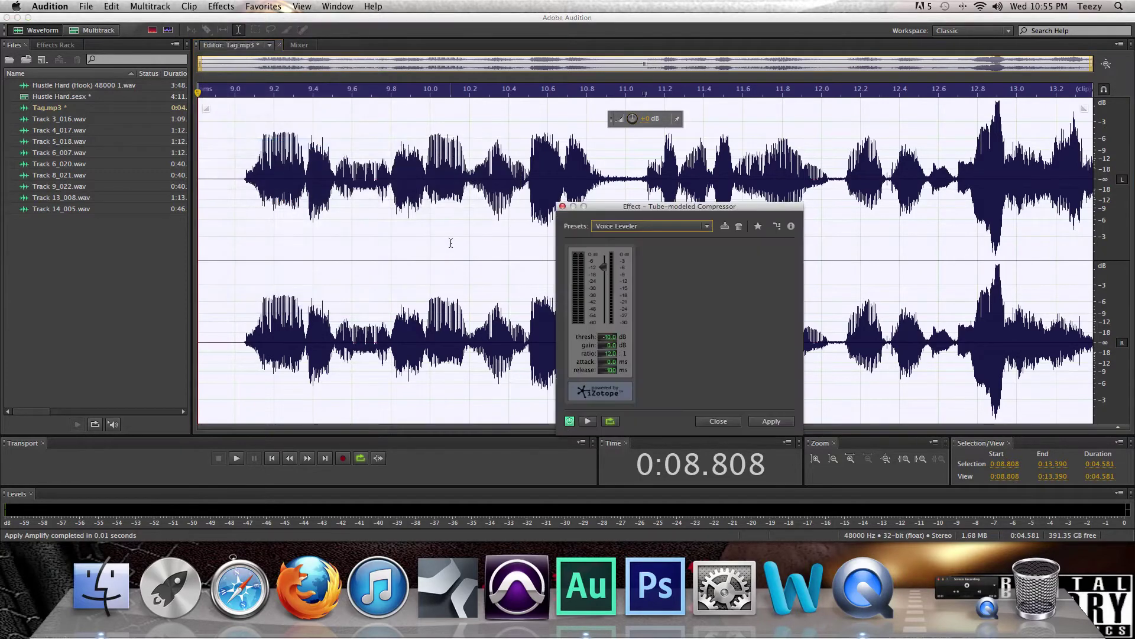
click(656, 226)
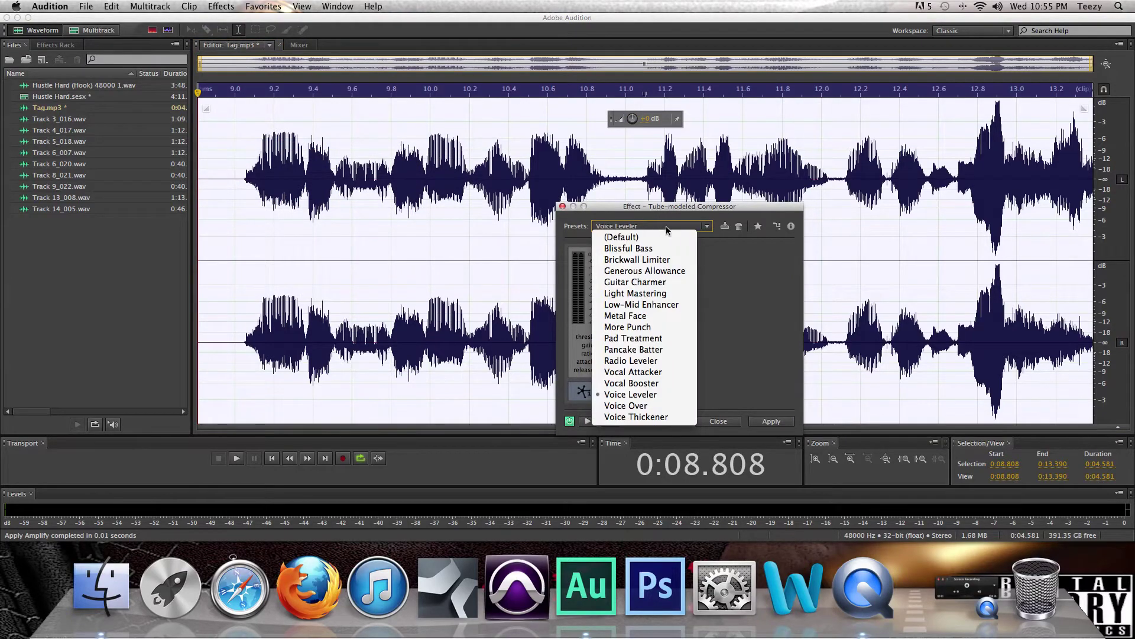
click(666, 226)
click(772, 422)
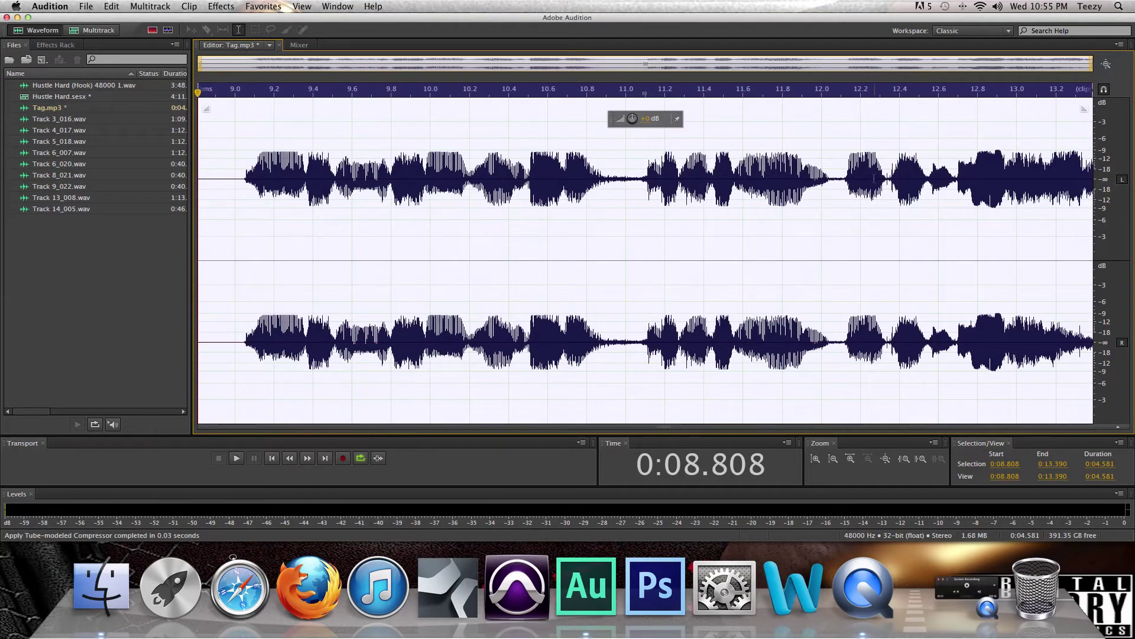
- Try the Waves CLA-3A Mono plugin with gain 5.13, 60Hz hum and compress/limit settings
click(221, 7)
mouse_move(315, 269)
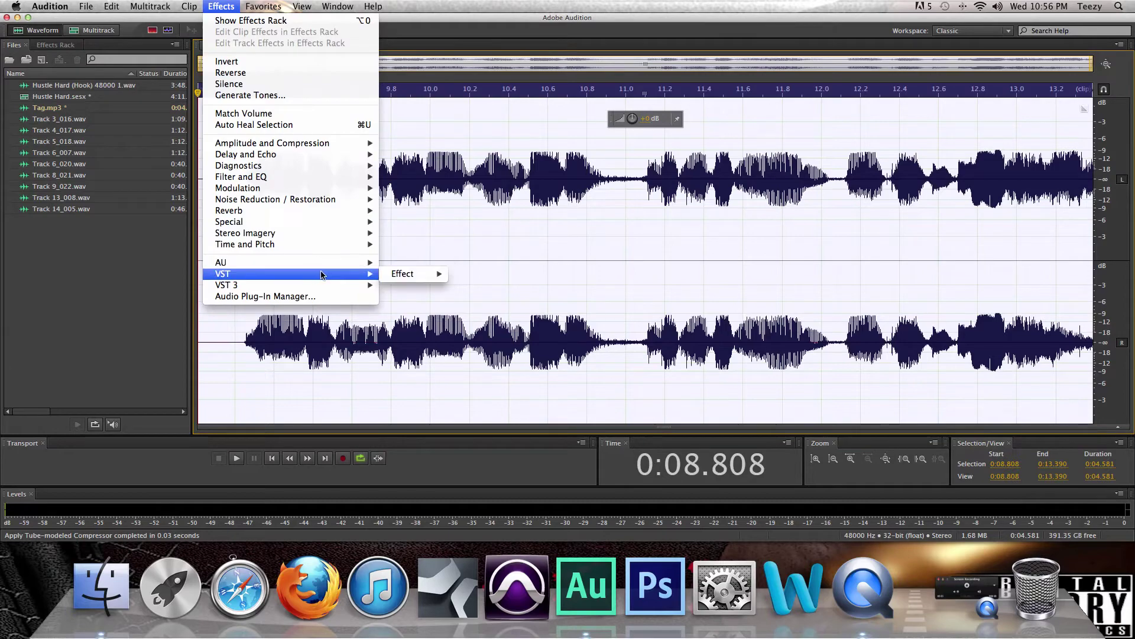
mouse_move(414, 274)
mouse_move(479, 274)
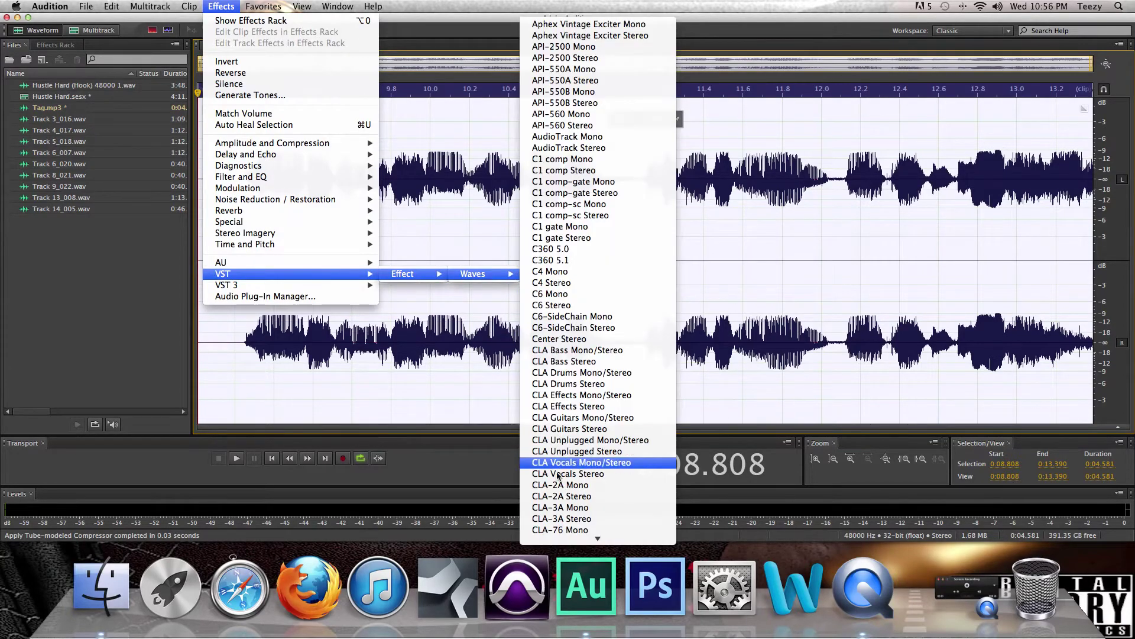
click(560, 507)
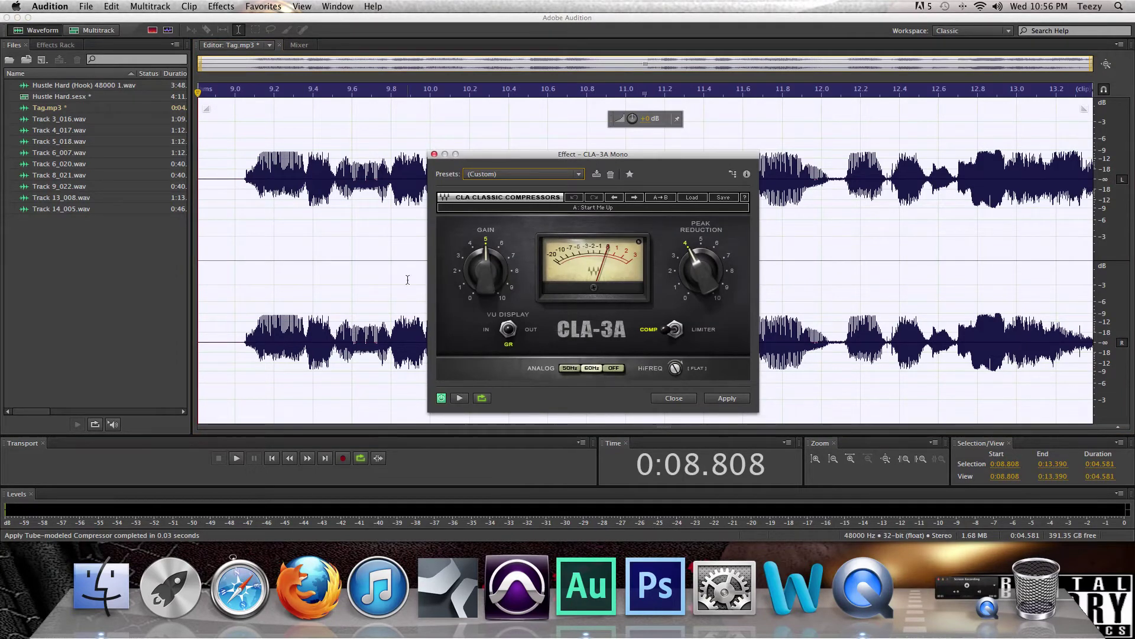
mouse_move(482, 264)
drag(479, 261, 480, 262)
click(676, 369)
click(592, 370)
click(667, 334)
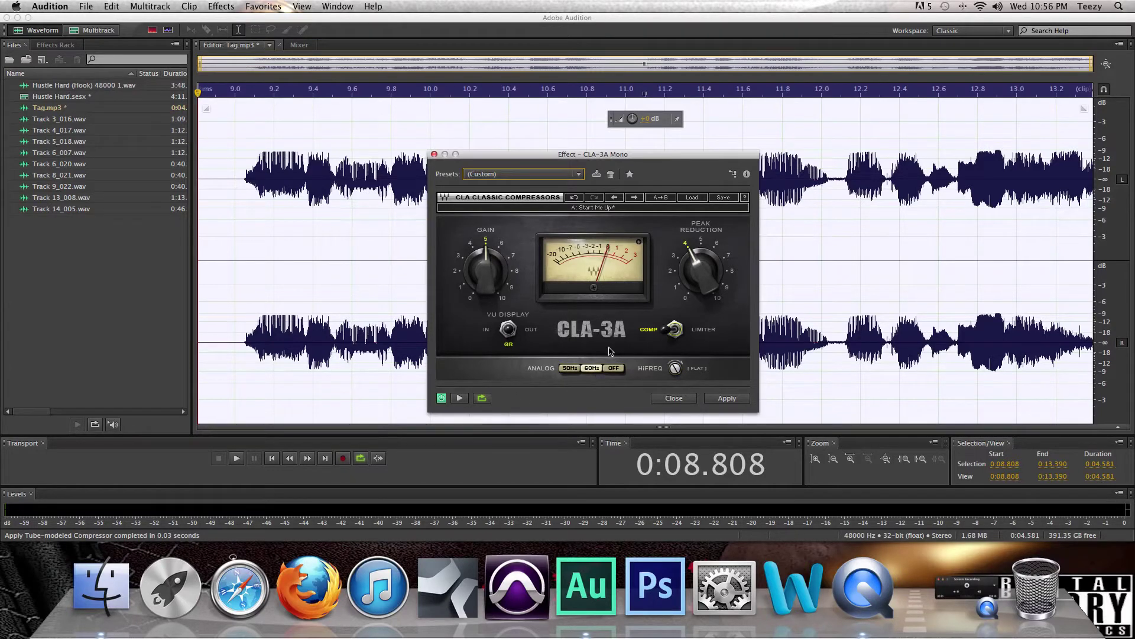
- Close the CLA-3A window and undo the Tube-modeled Compressor
click(737, 399)
click(111, 7)
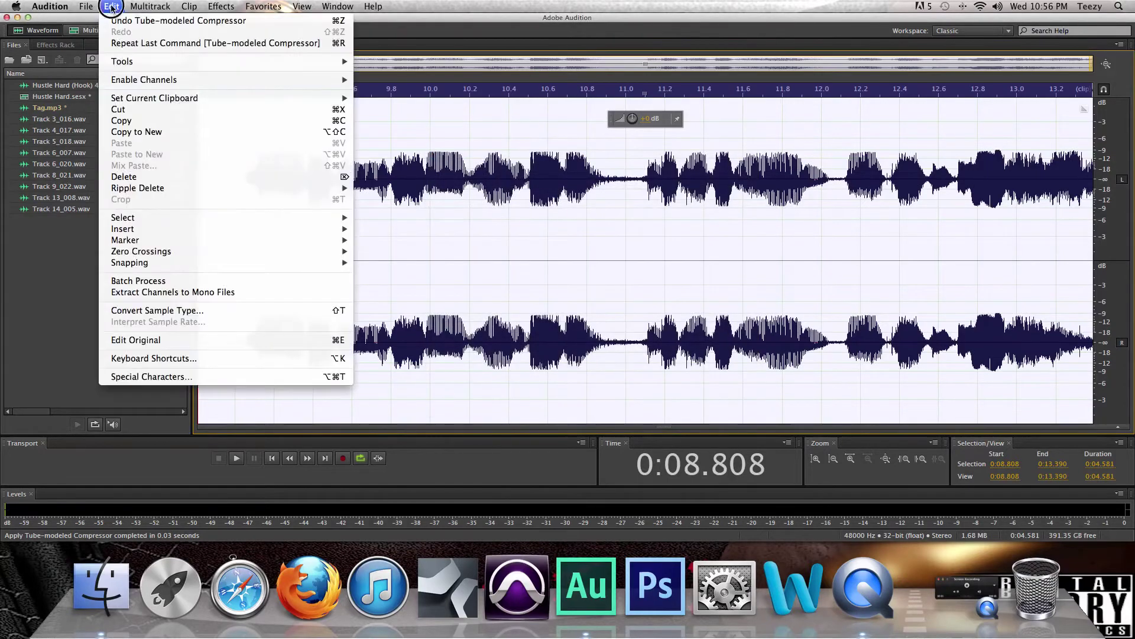
click(155, 20)
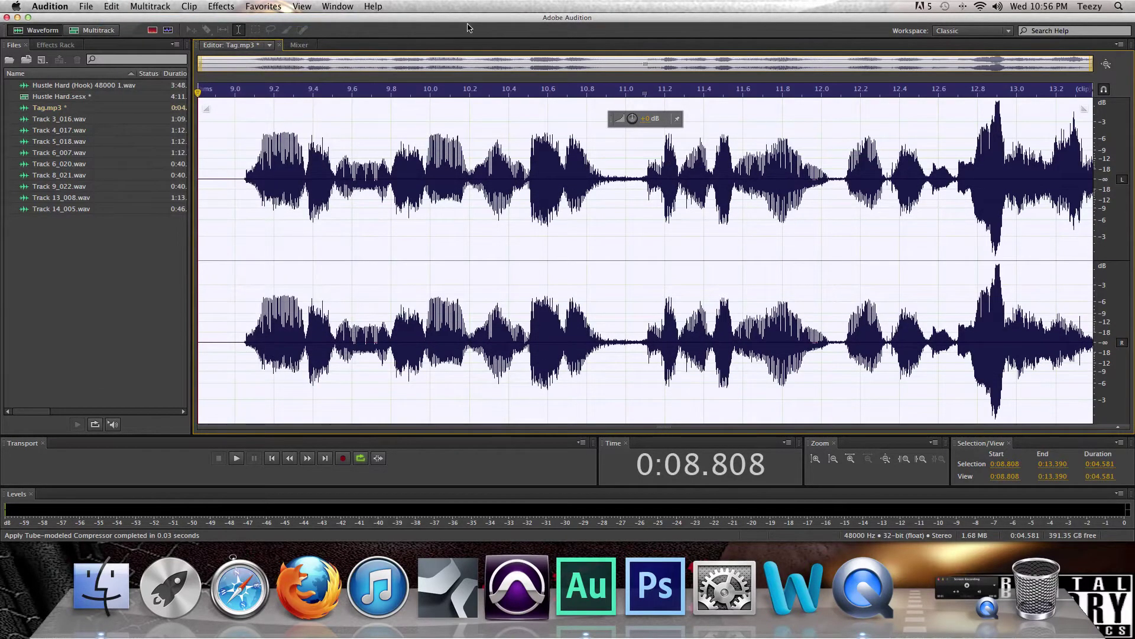
- Redo the Tube-modeled Compressor, then preview the Hard Limiter's Light preset and close it unapplied
click(115, 7)
click(142, 32)
click(219, 7)
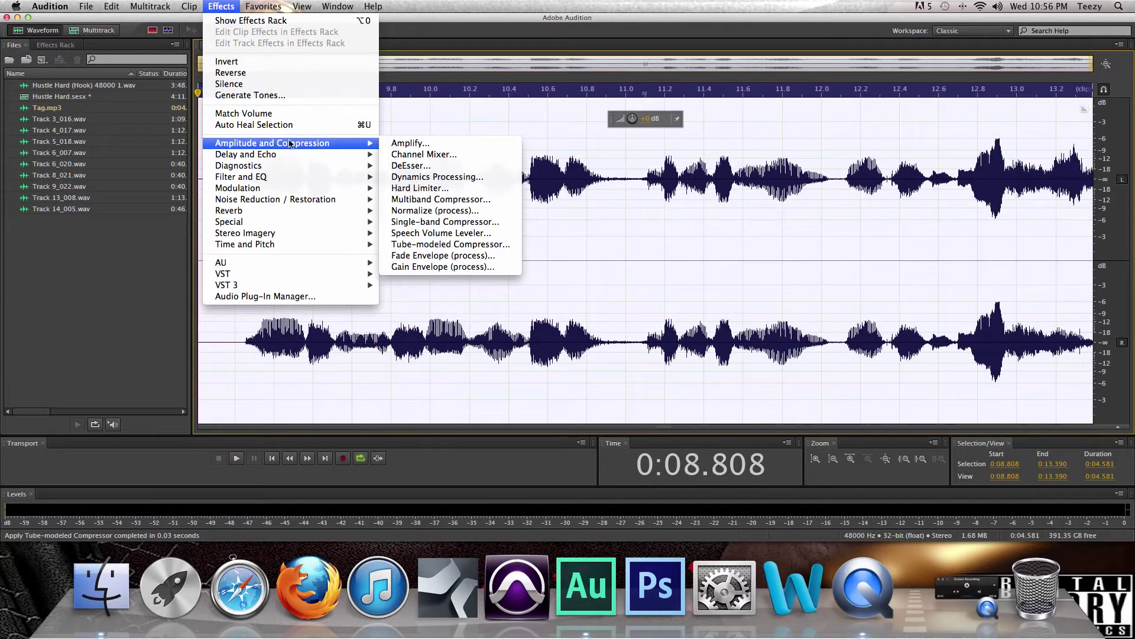
click(420, 188)
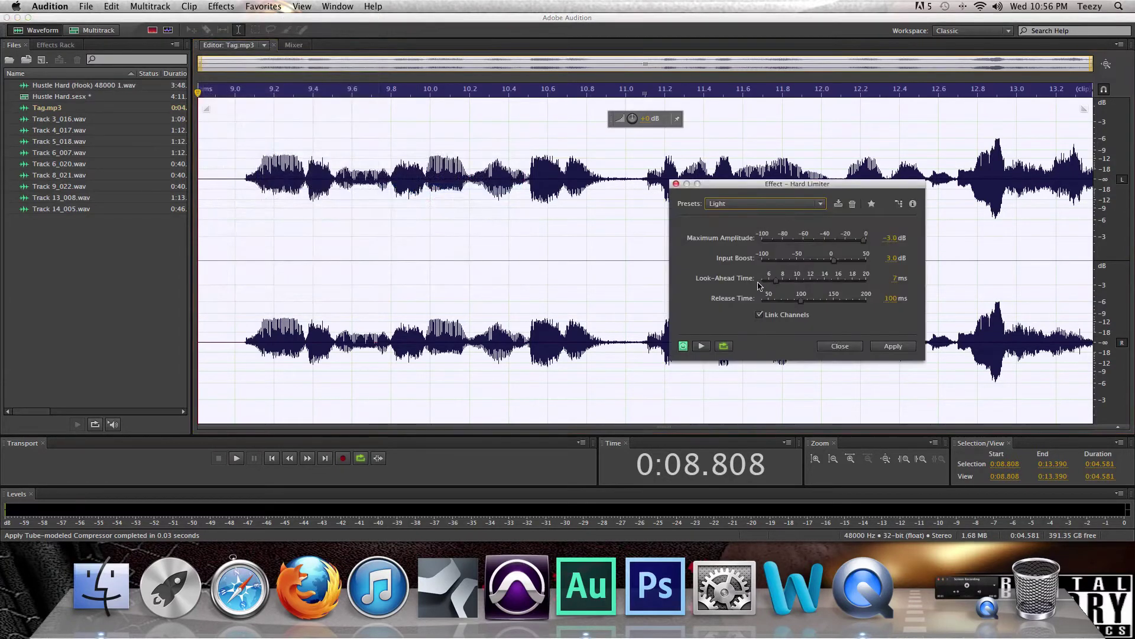
click(764, 205)
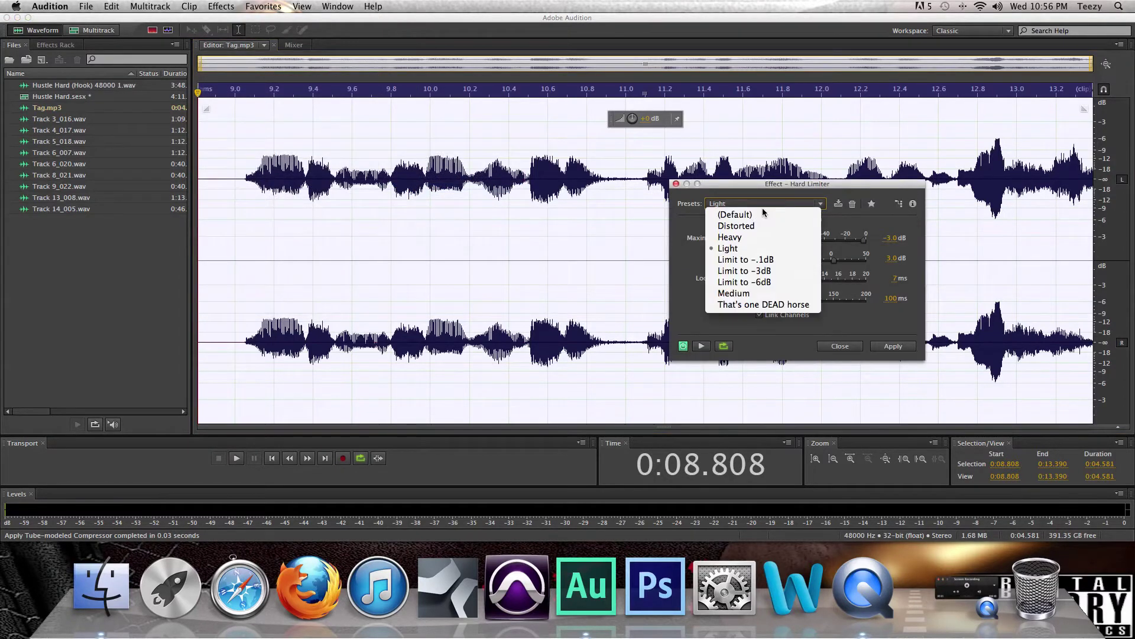
click(726, 247)
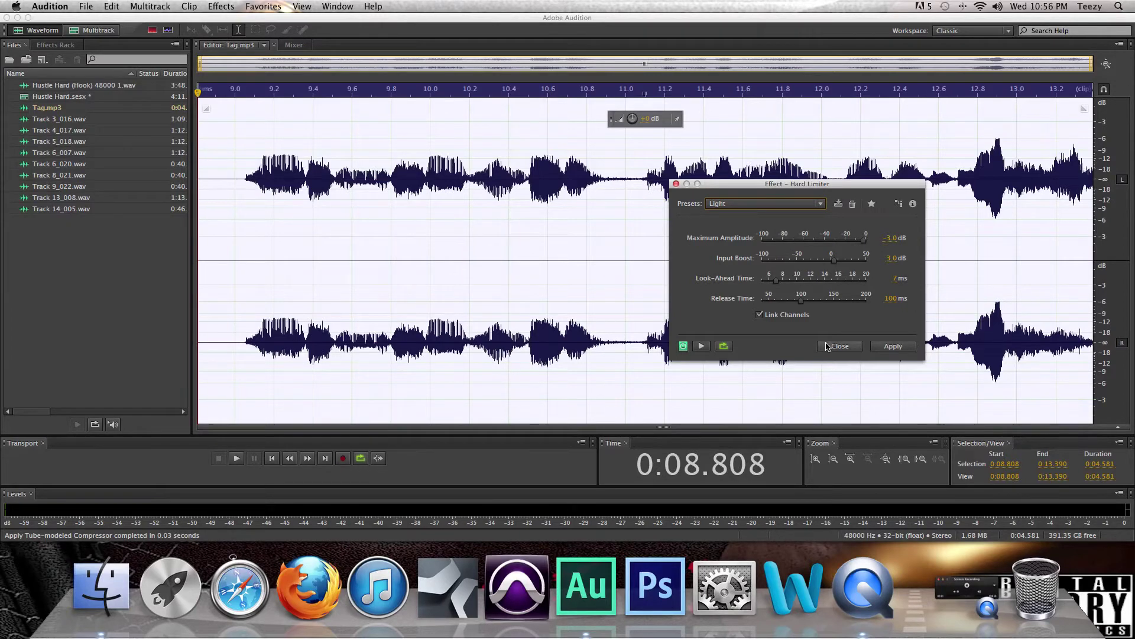
click(852, 347)
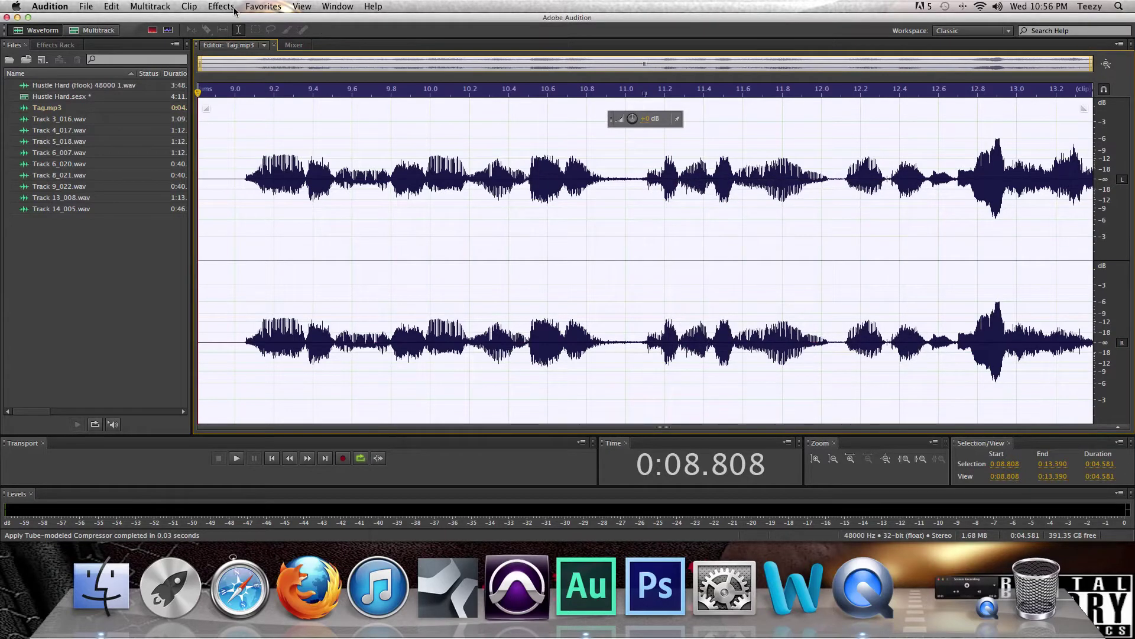
- Open the Parametric Equalizer and reset it to the (Default) preset
click(232, 8)
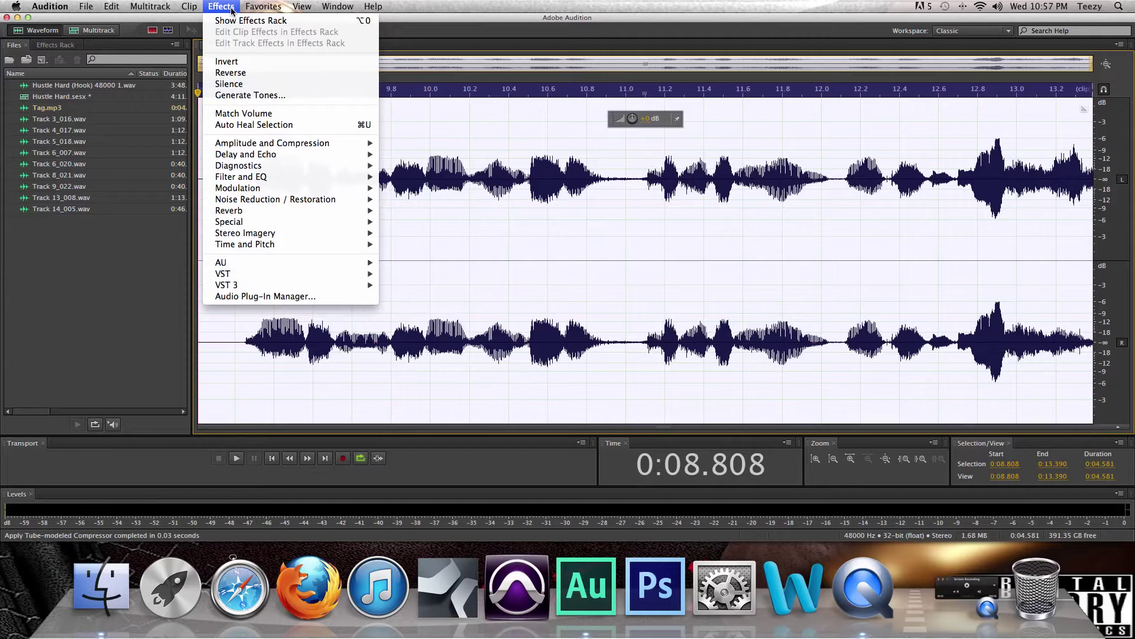
mouse_move(281, 178)
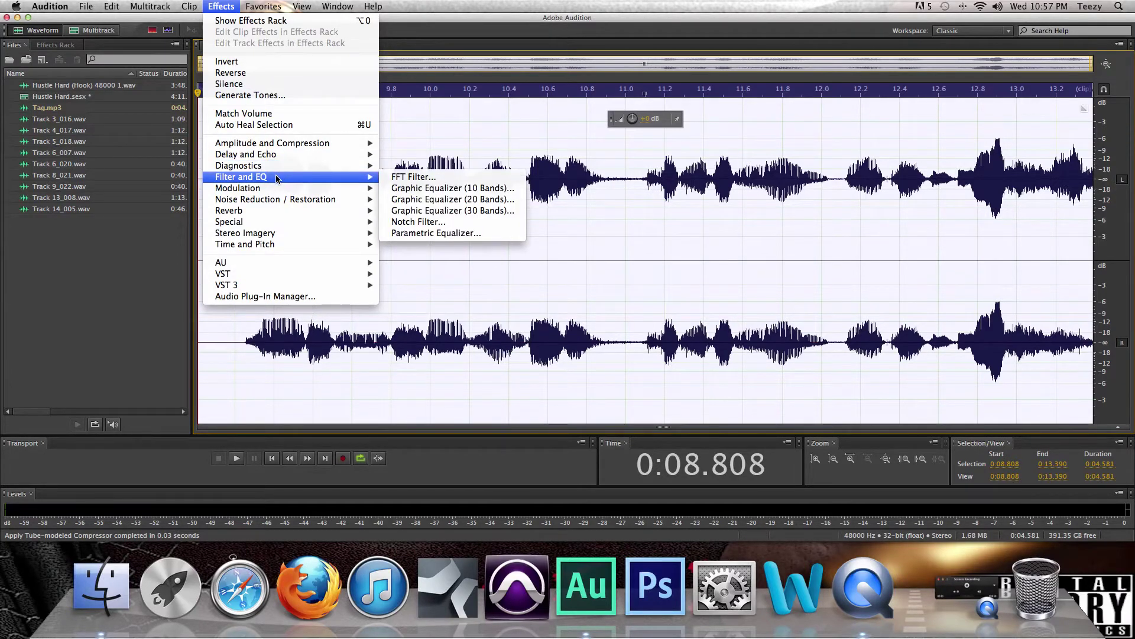
click(420, 232)
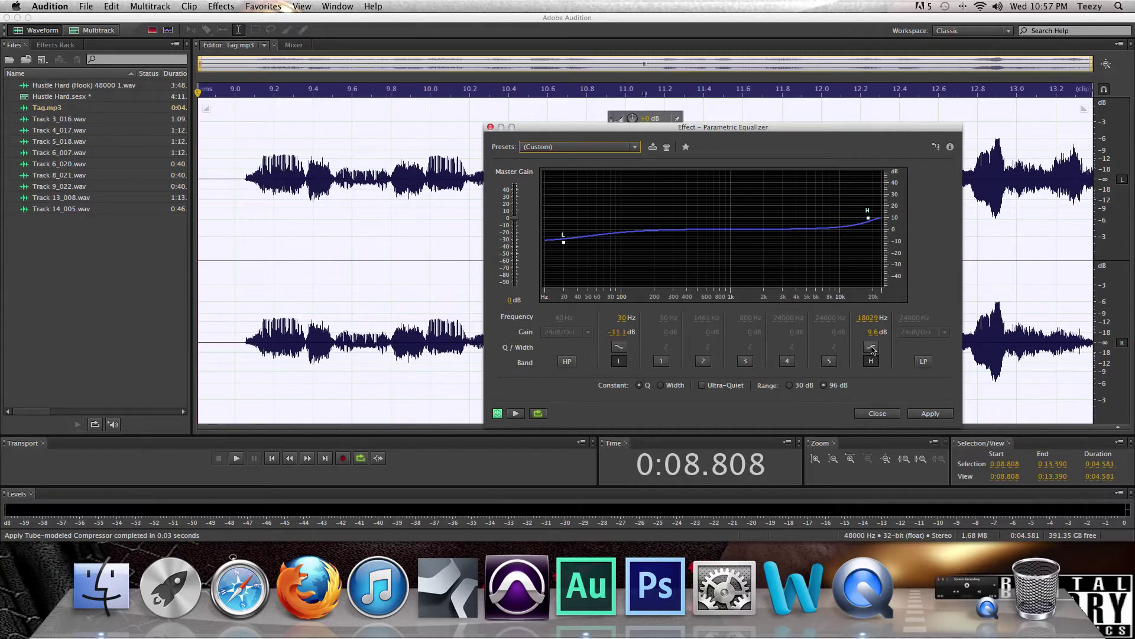
mouse_move(564, 243)
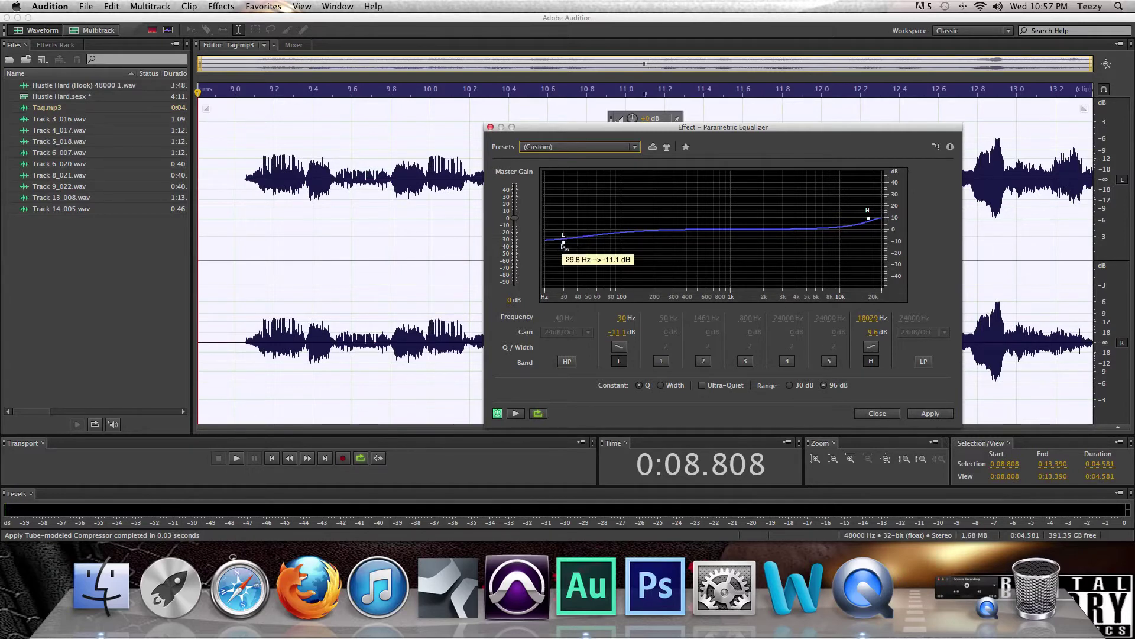
double_click(619, 360)
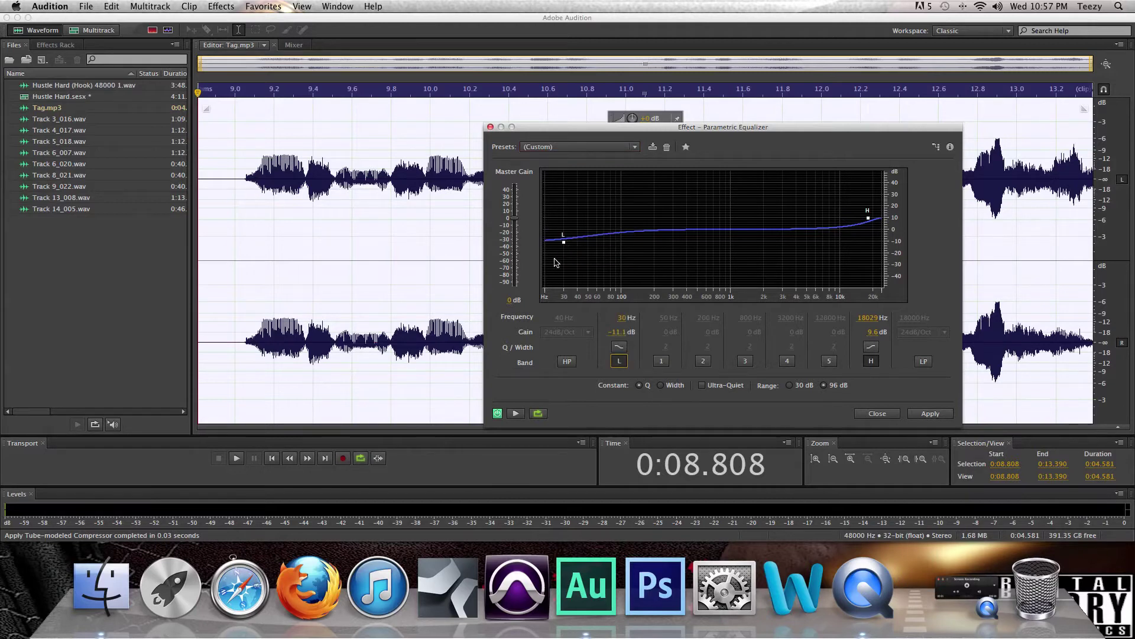
click(620, 147)
click(602, 157)
- Turn off EQ bands 1–5, boost highs 9.6 dB and cut 32 Hz by -11.1 dB
click(661, 361)
click(703, 361)
click(746, 362)
click(787, 360)
click(829, 361)
drag(868, 229, 870, 217)
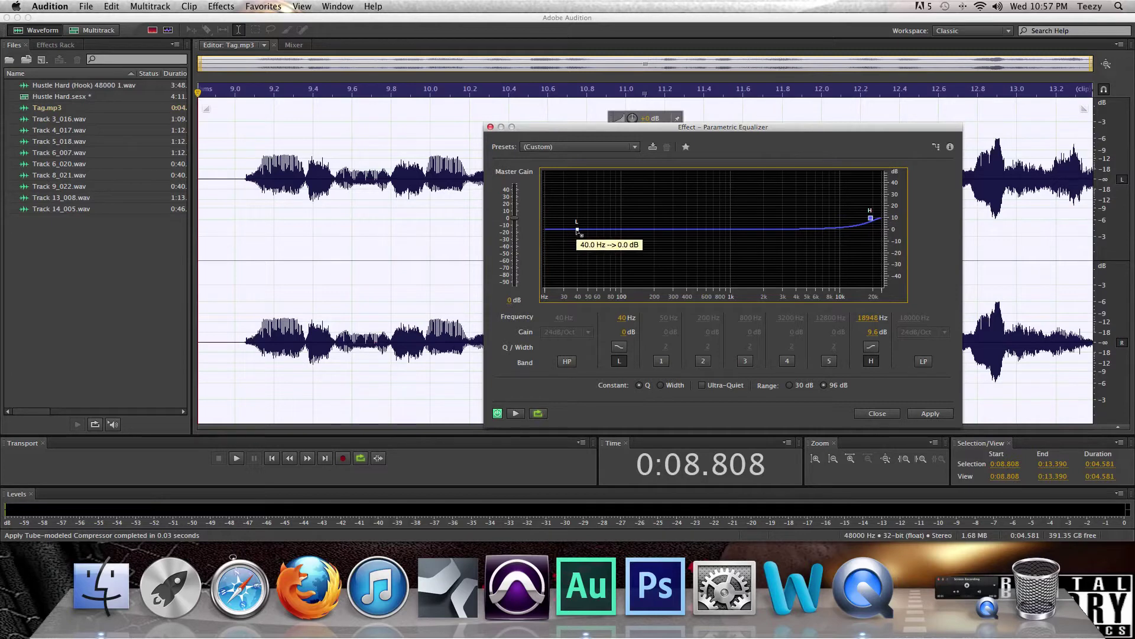
drag(577, 230, 568, 242)
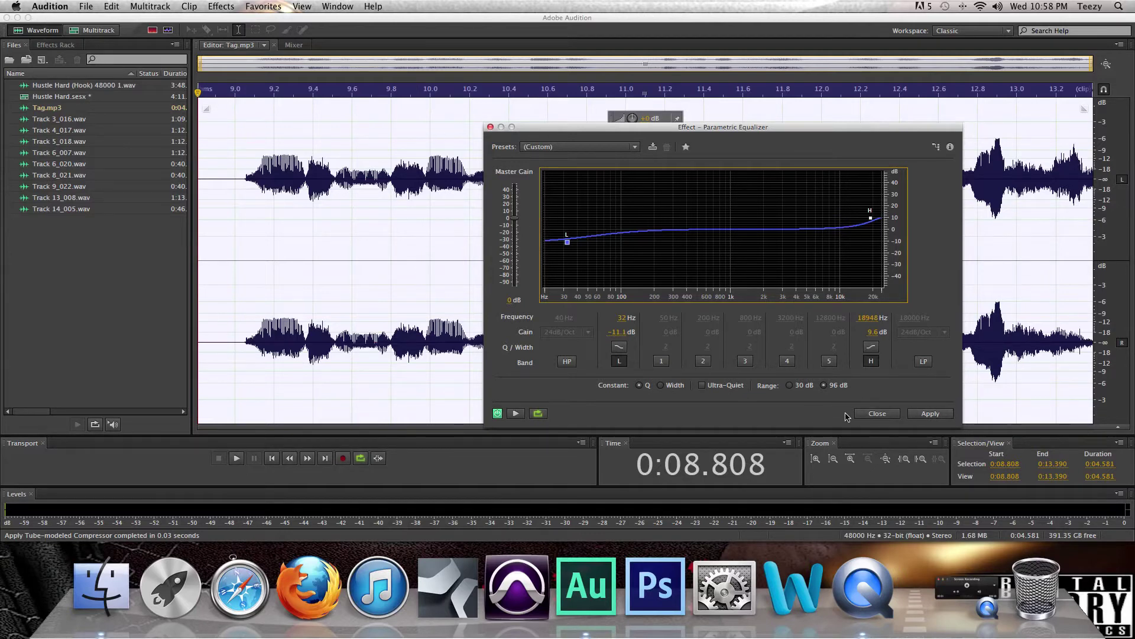
- Close the equalizer without applying it and load the GTR Stomp 2 Mono plugin
click(869, 413)
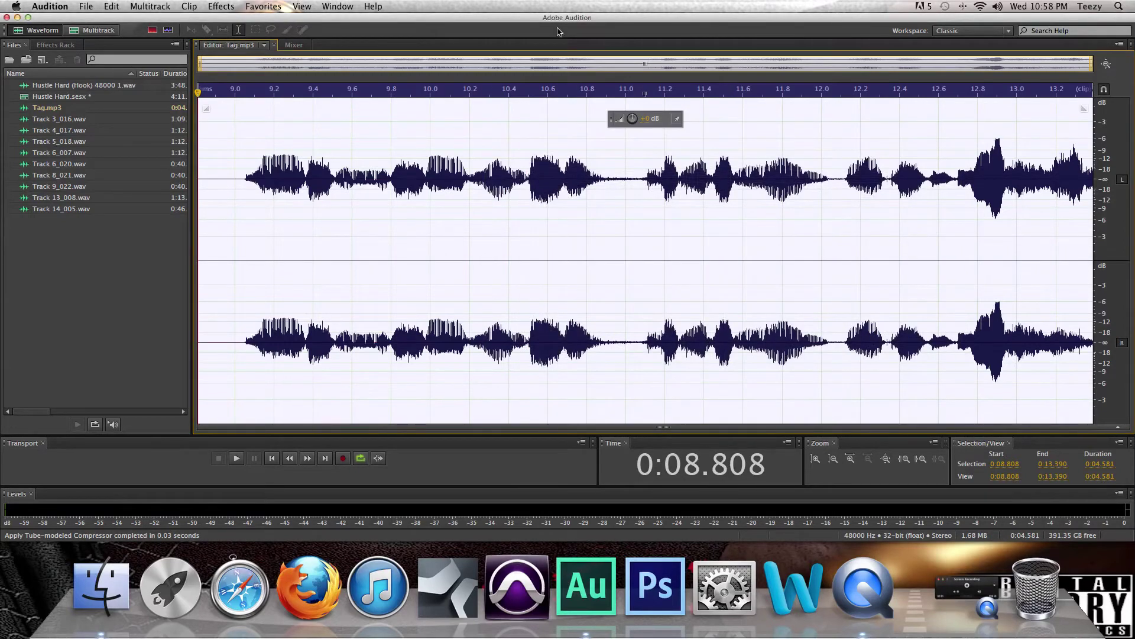
click(221, 8)
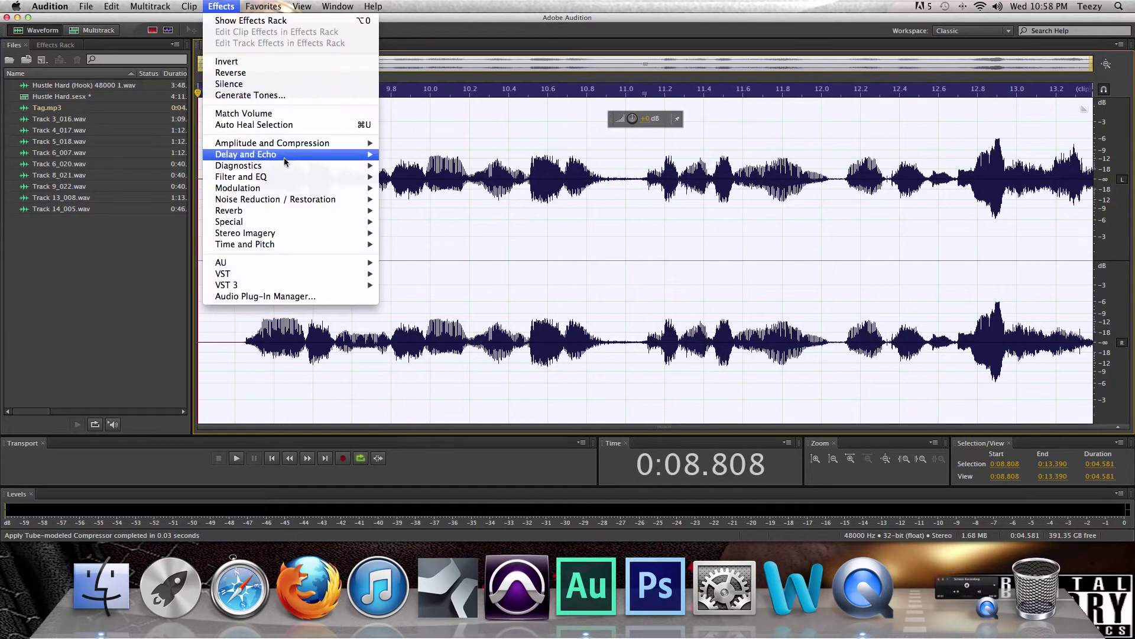
mouse_move(311, 274)
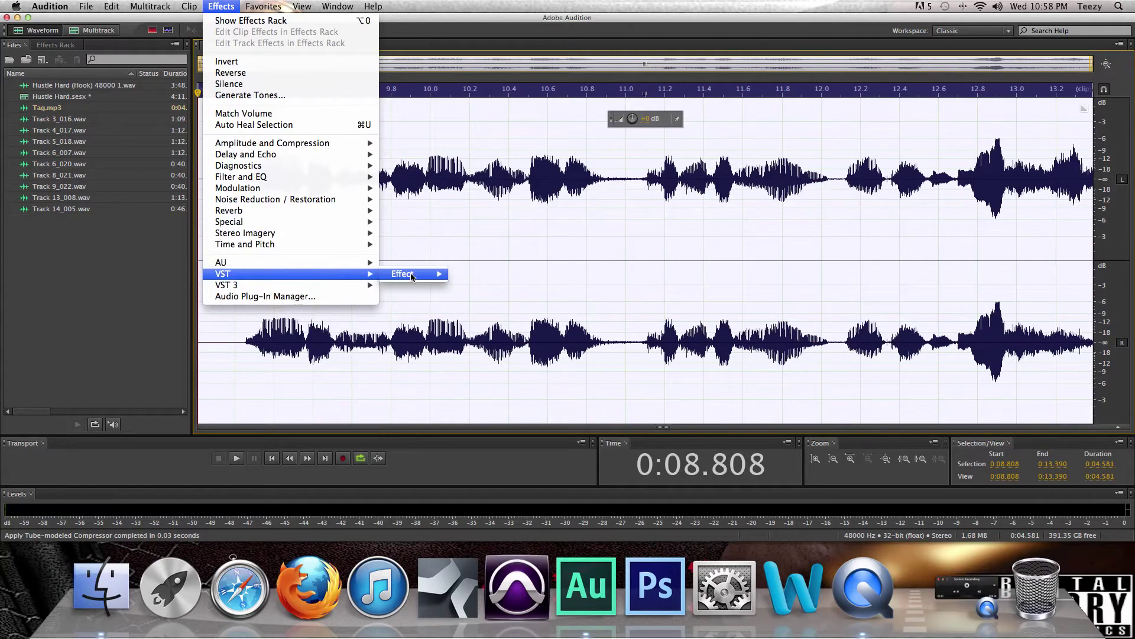
mouse_move(430, 277)
mouse_move(473, 277)
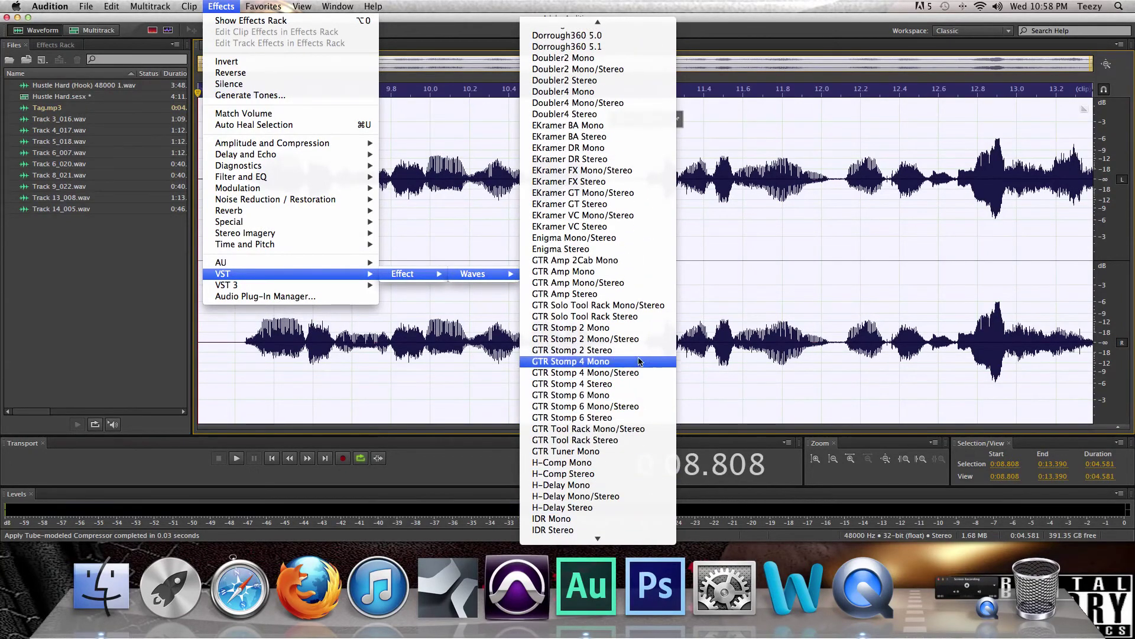
click(625, 330)
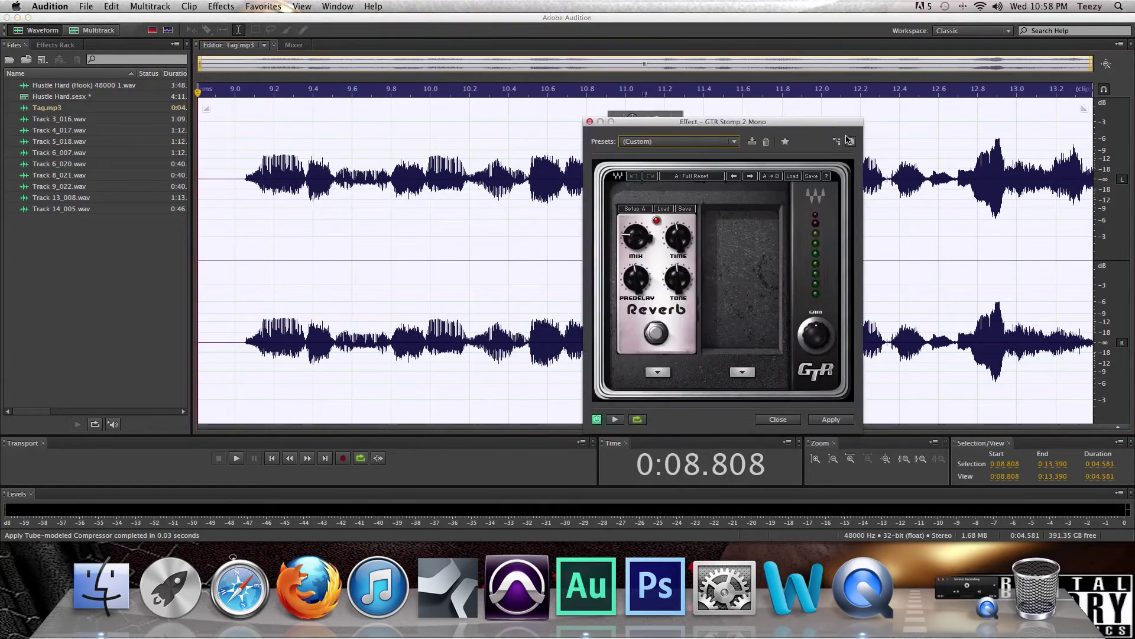
- Replace the left pedal slot with a fresh Reverb pedal
click(660, 379)
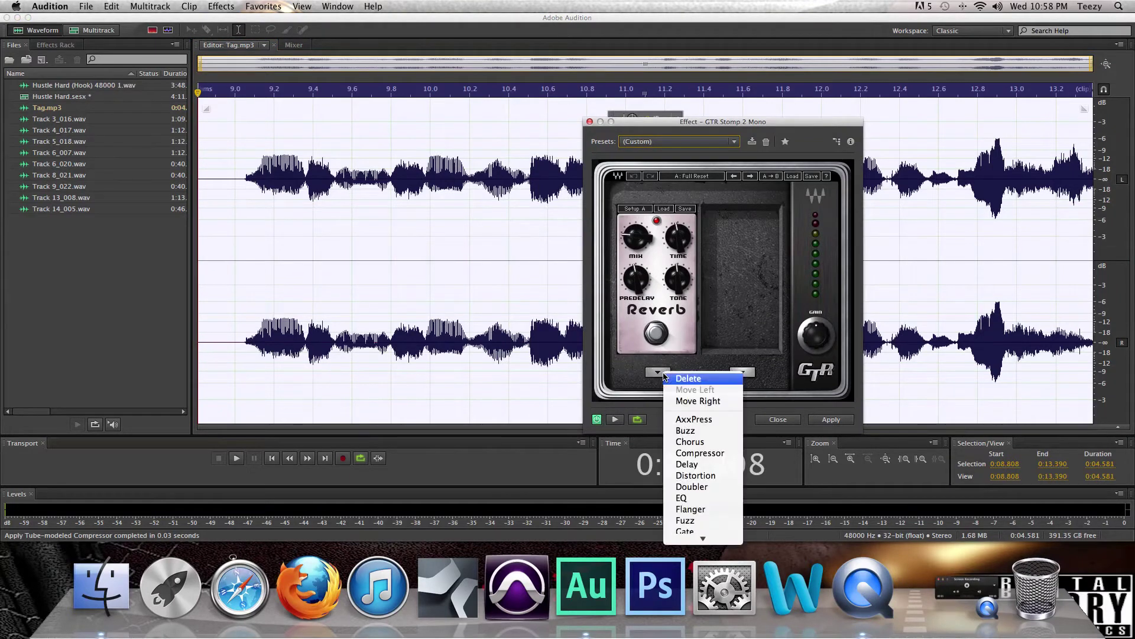
click(665, 378)
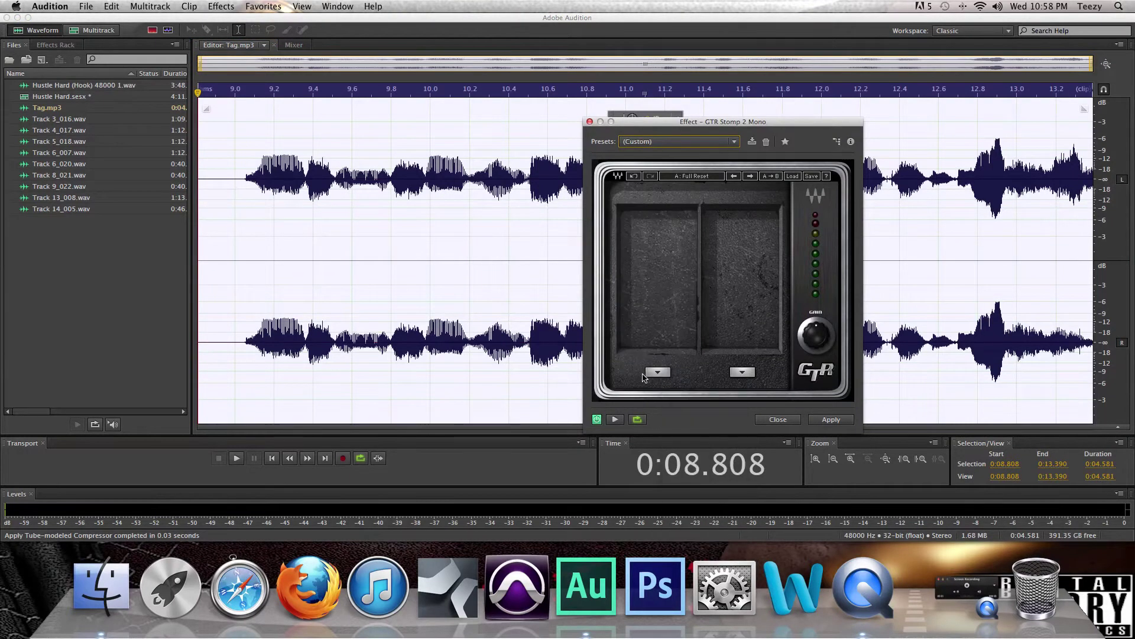
click(650, 374)
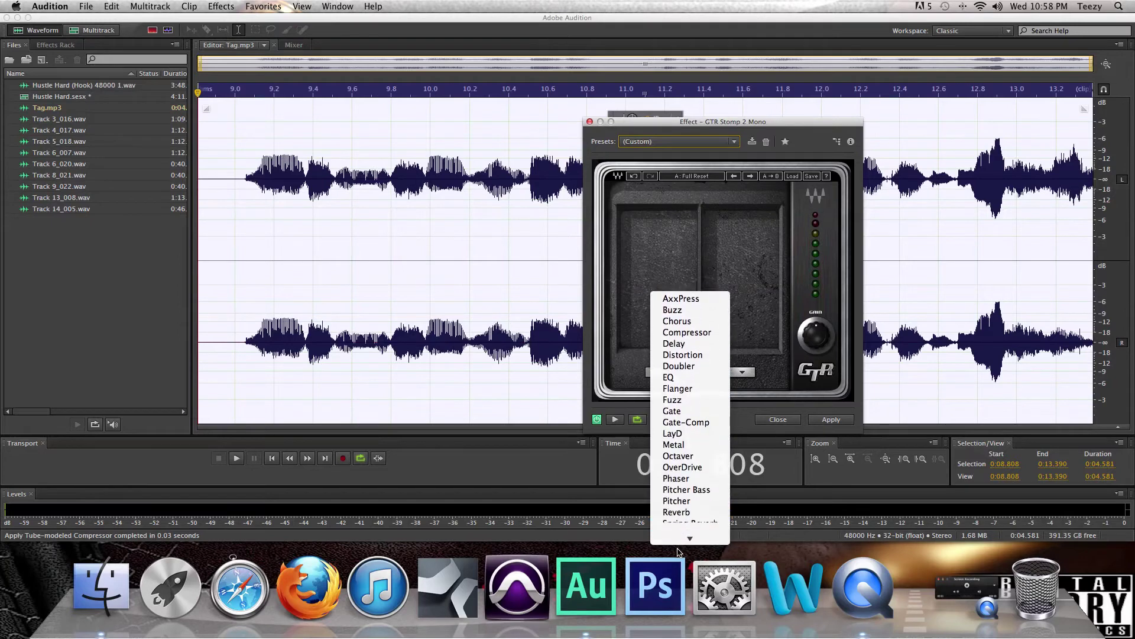
click(686, 480)
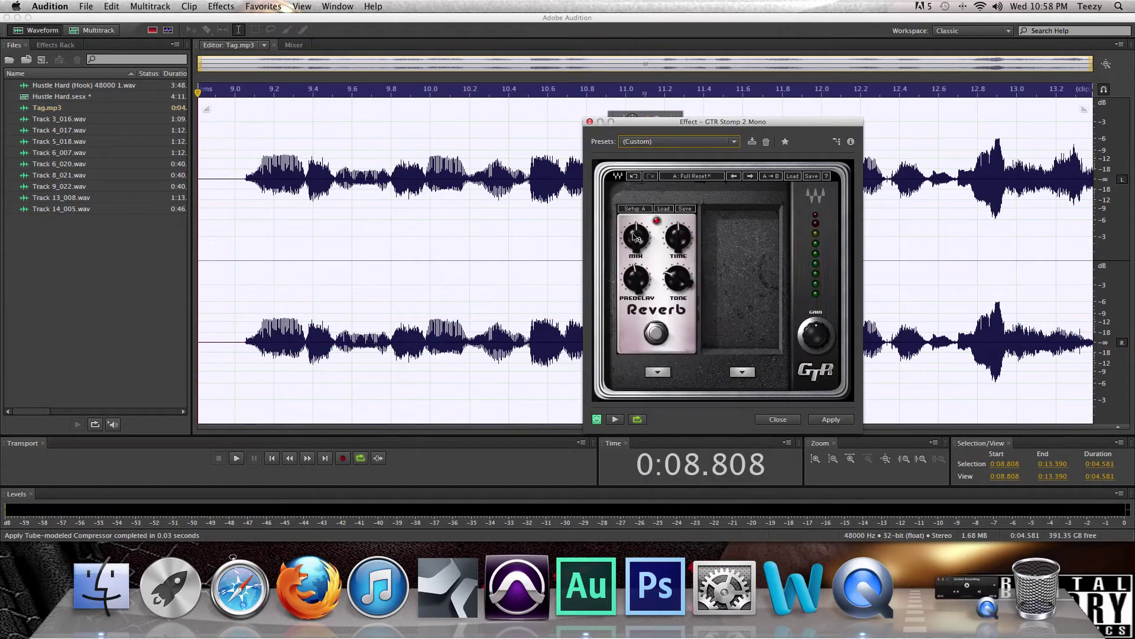
- Set the reverb MIX to 20 and TIME to 1.02
mouse_move(635, 242)
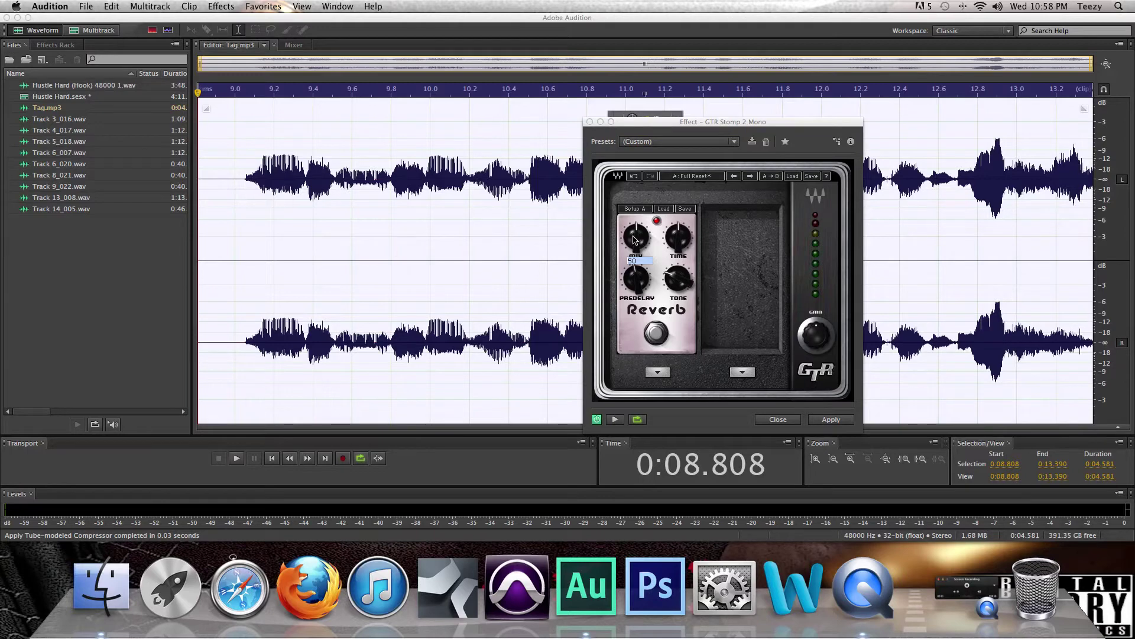
drag(634, 238, 634, 261)
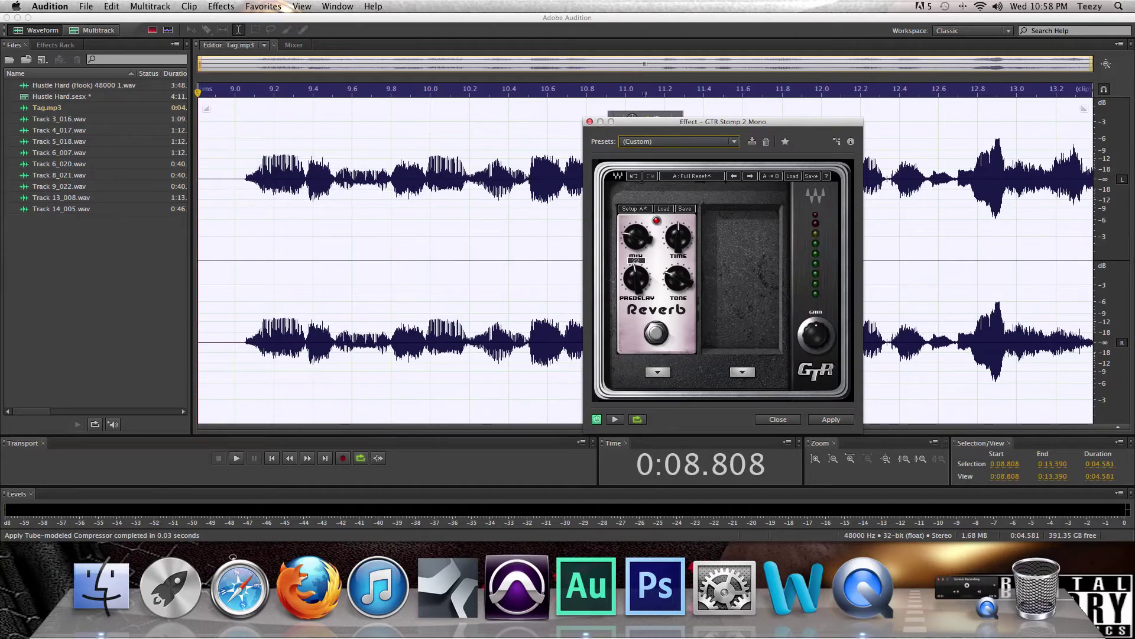
drag(636, 237, 636, 239)
click(684, 247)
text(1)
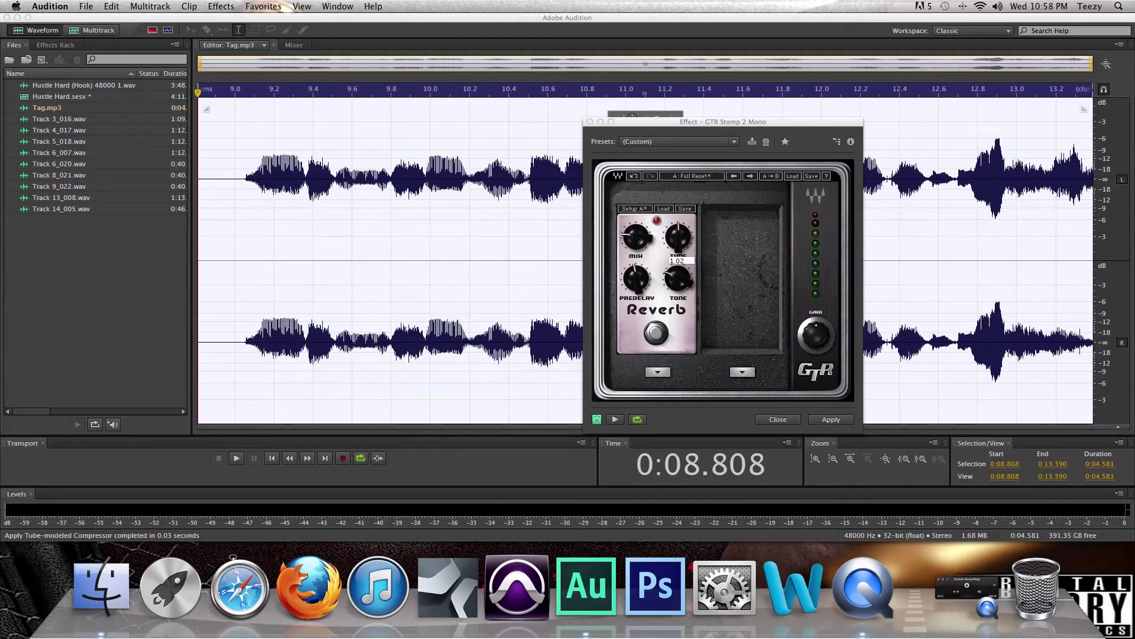
key(Return)
- Set the reverb TONE to 1.20 and edit the predelay value
click(677, 286)
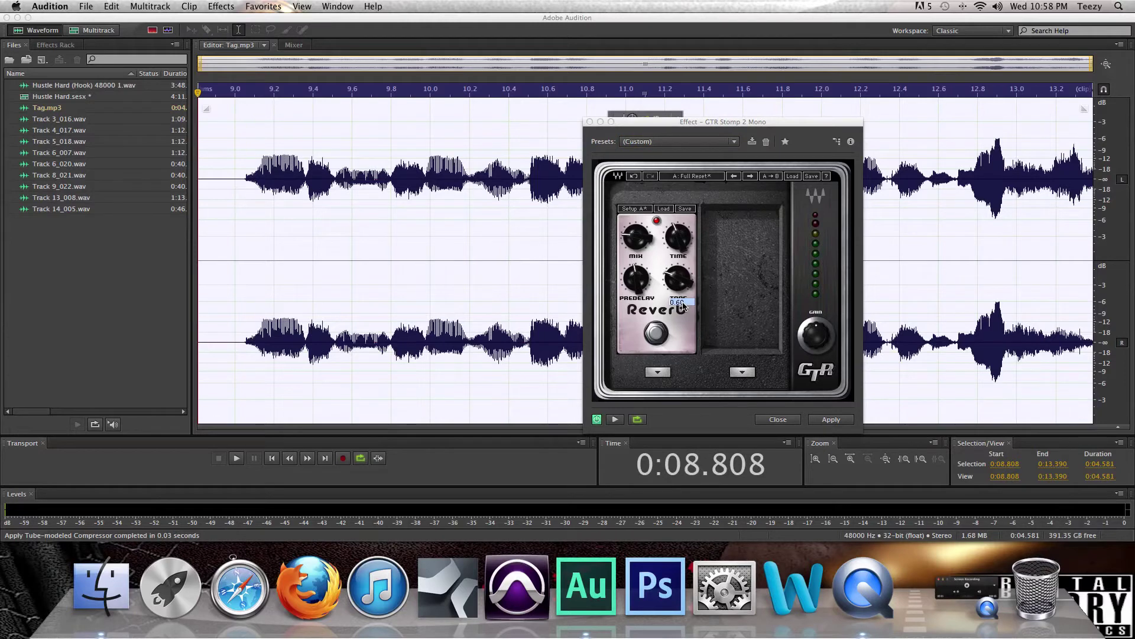
text(1.2)
key(Return)
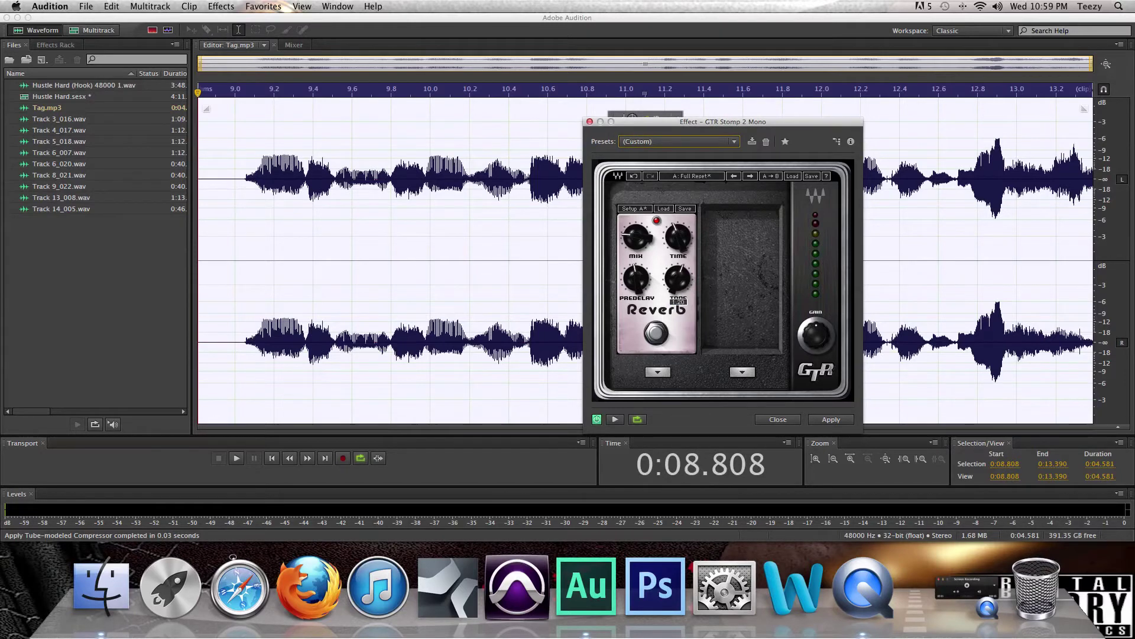
click(637, 278)
click(661, 342)
- Close GTR Stomp, then open Studio Reverb and dismiss it without applying anything to Tag
click(777, 420)
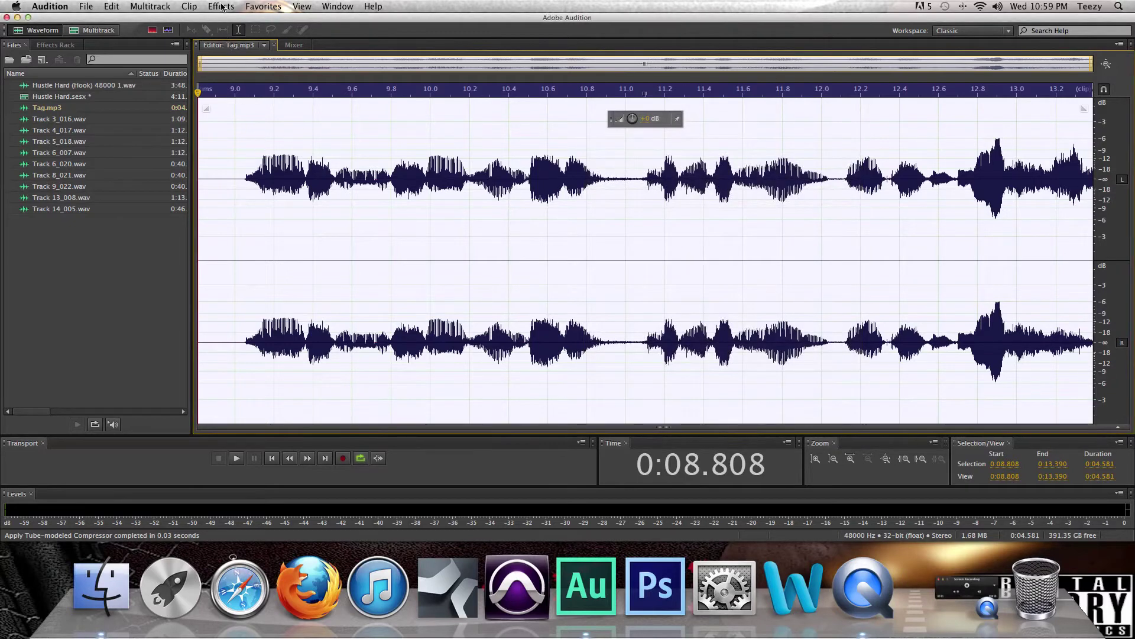
click(221, 7)
mouse_move(329, 212)
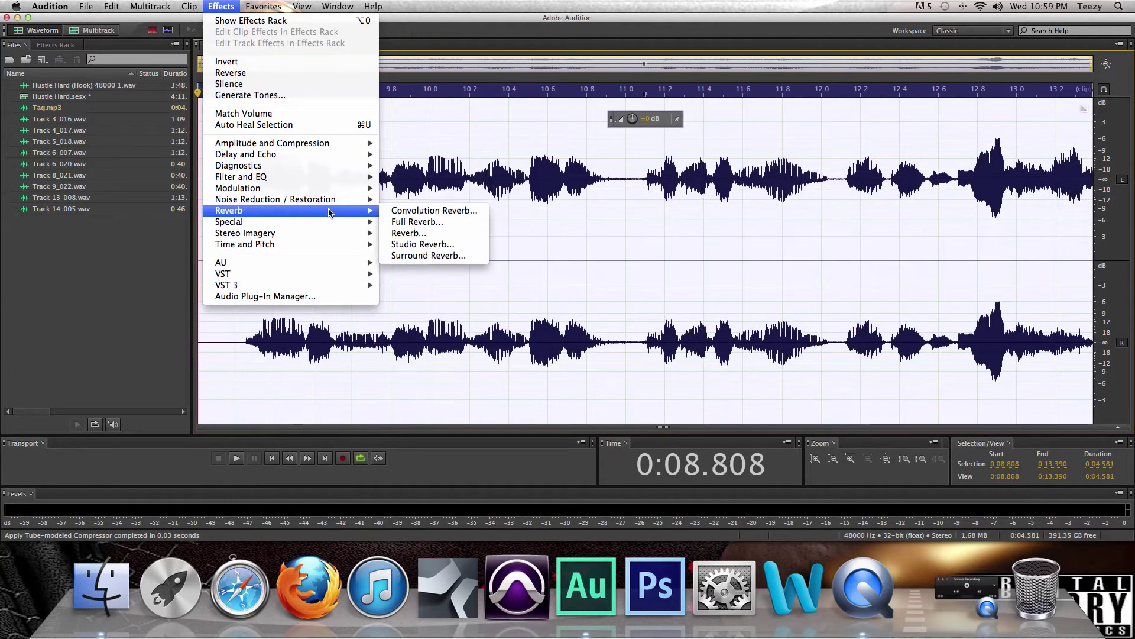
click(436, 245)
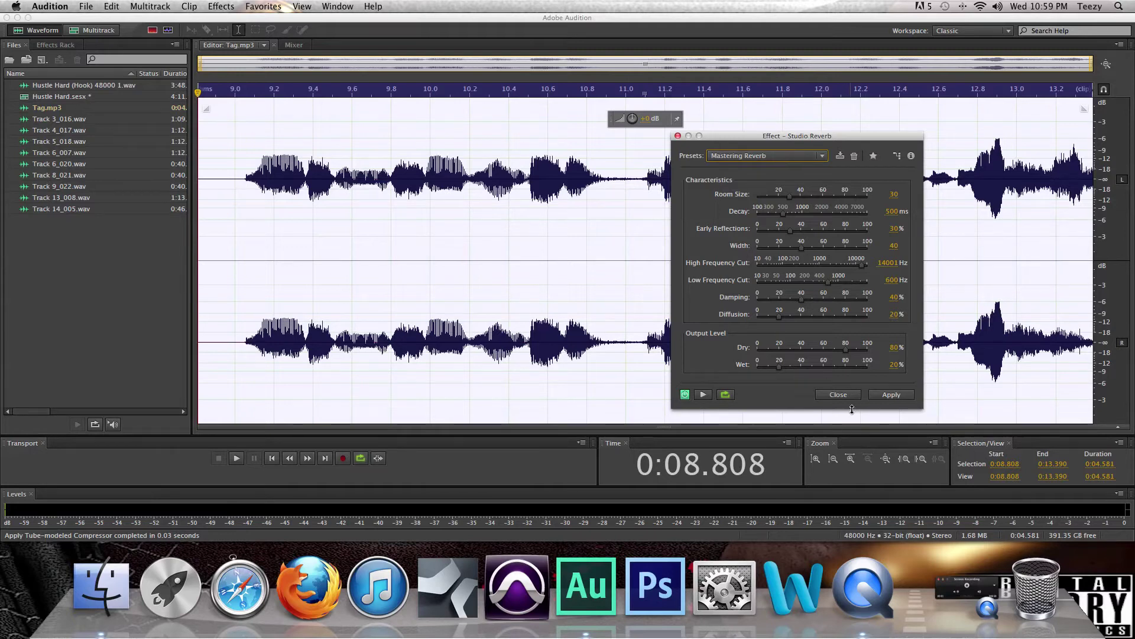
click(837, 394)
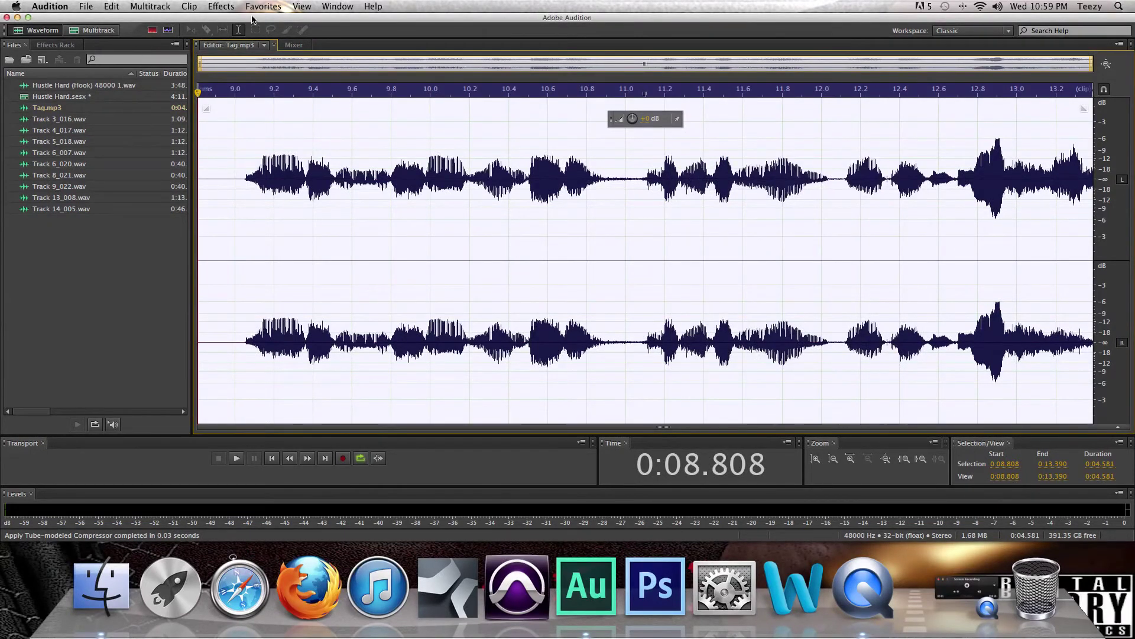
click(213, 7)
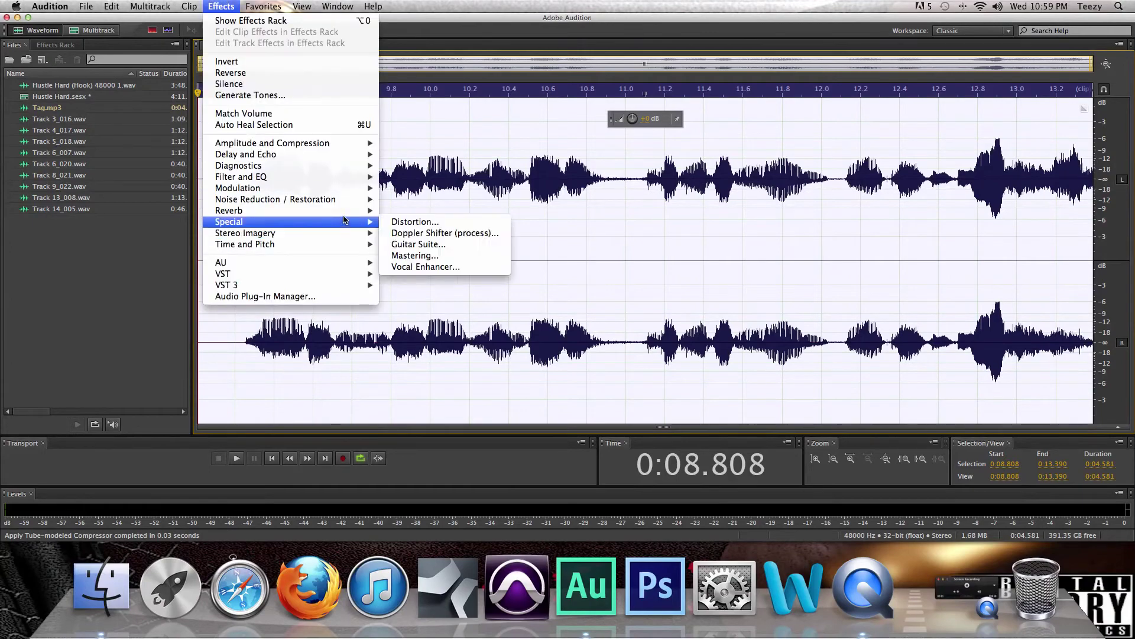
mouse_move(352, 223)
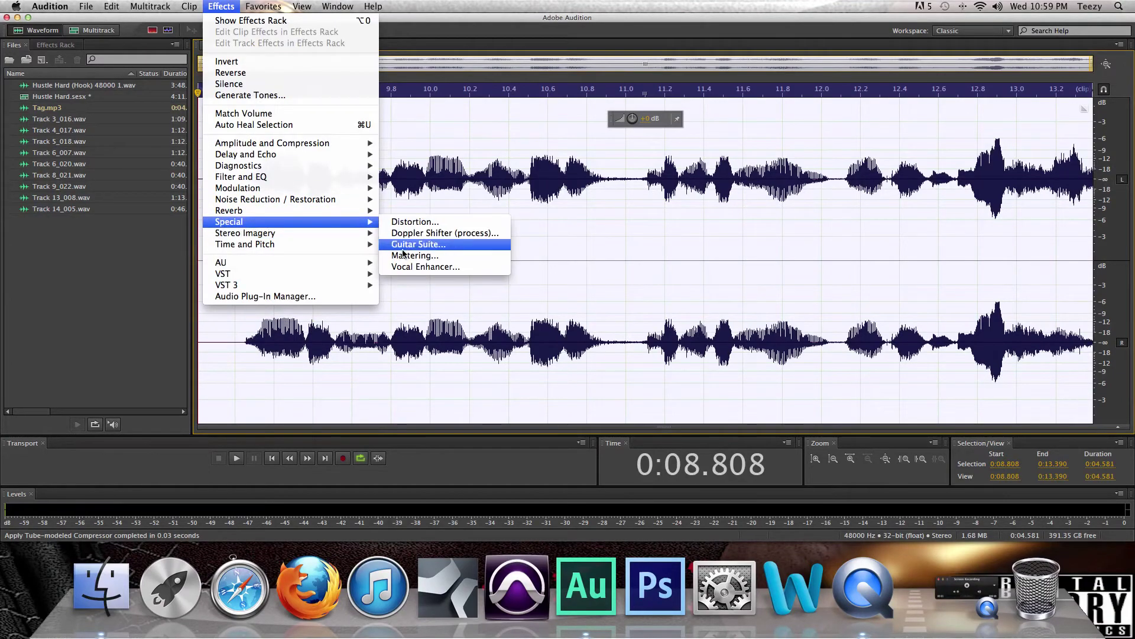
click(404, 255)
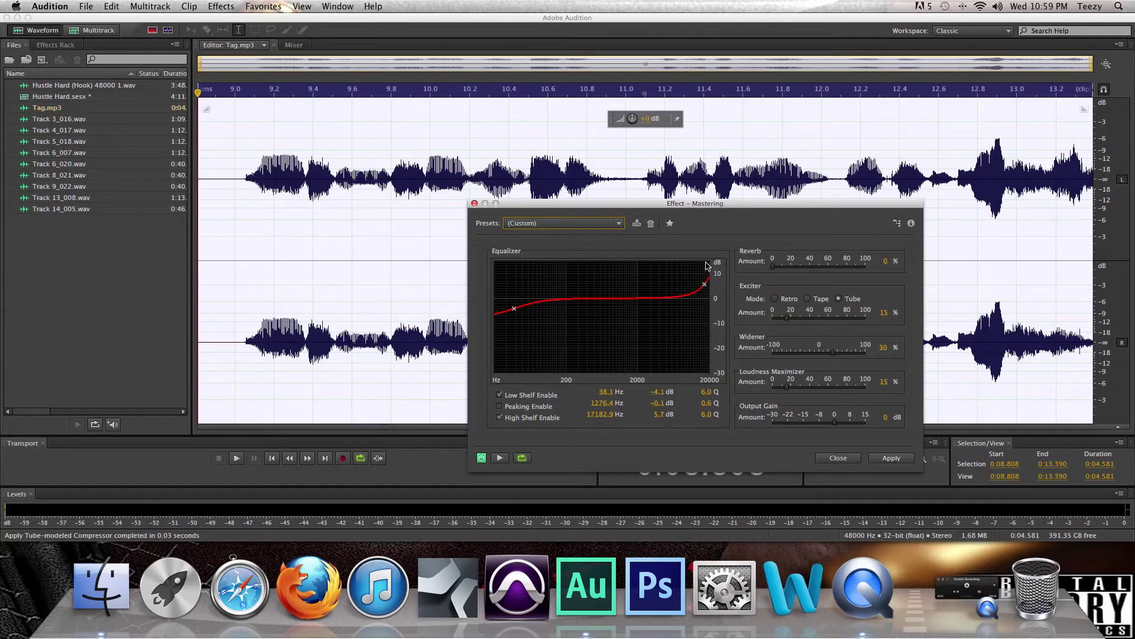
drag(705, 287, 707, 299)
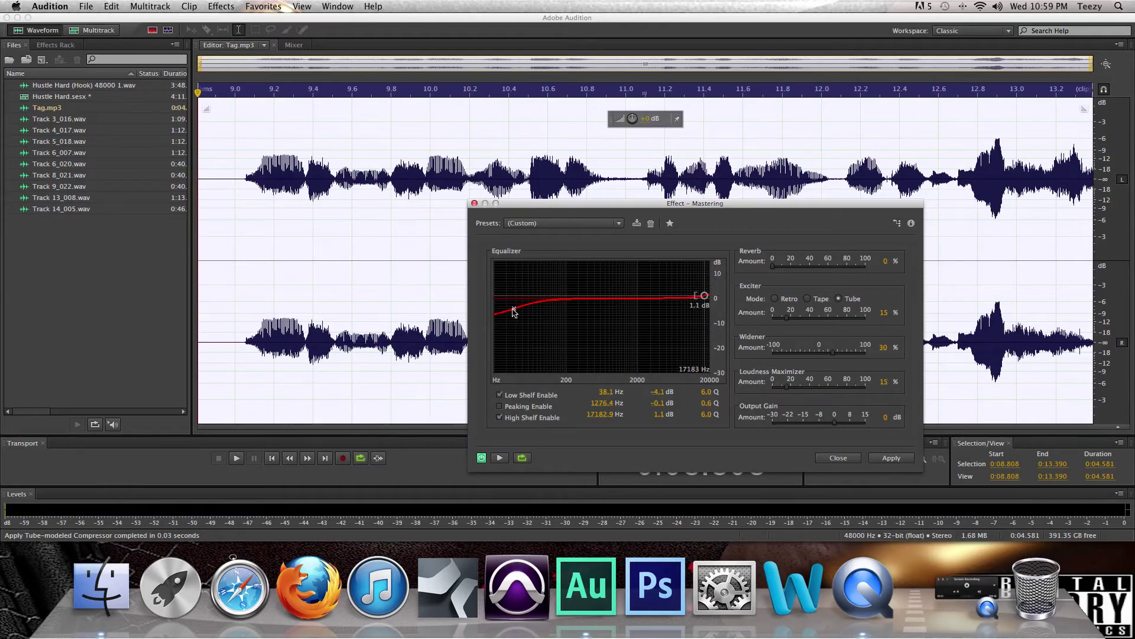
drag(514, 309, 507, 304)
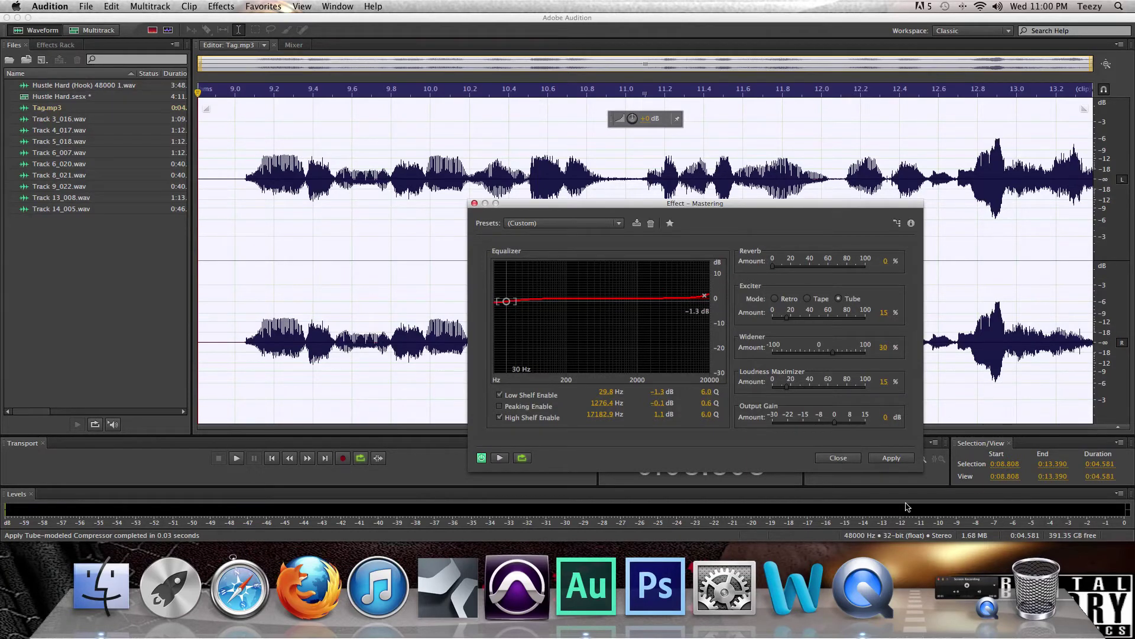
click(855, 459)
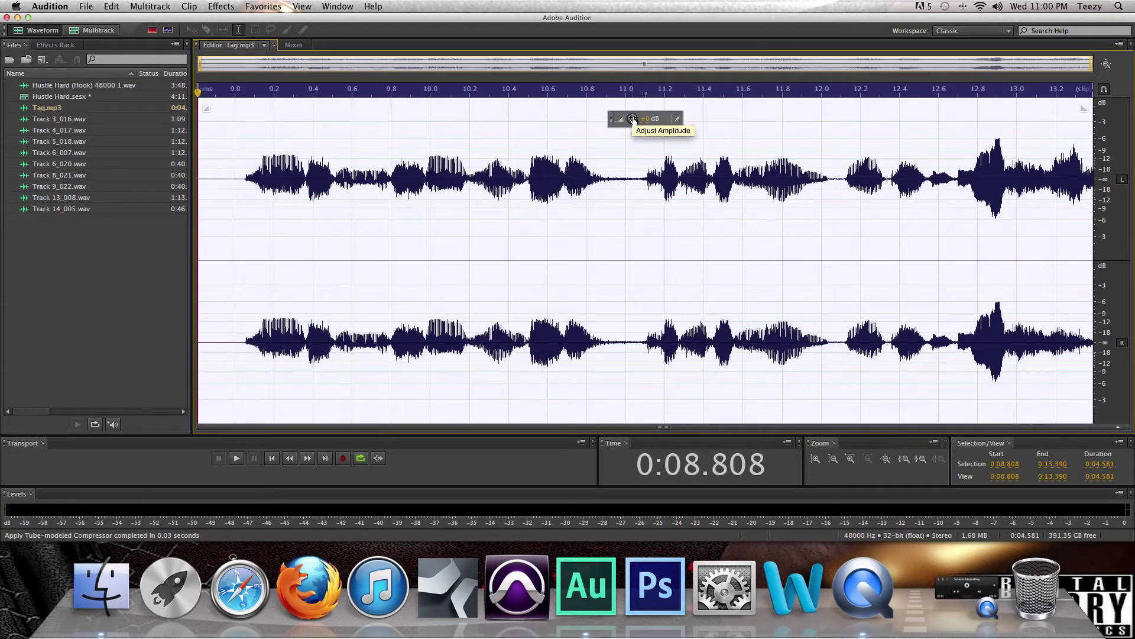
- Adjust the Tag clip's amplitude with the HUD knob, then bring up Effects > Amplitude and Compression
mouse_move(633, 118)
mouse_down()
mouse_move(633, 84)
mouse_move(624, 141)
mouse_move(632, 125)
mouse_up()
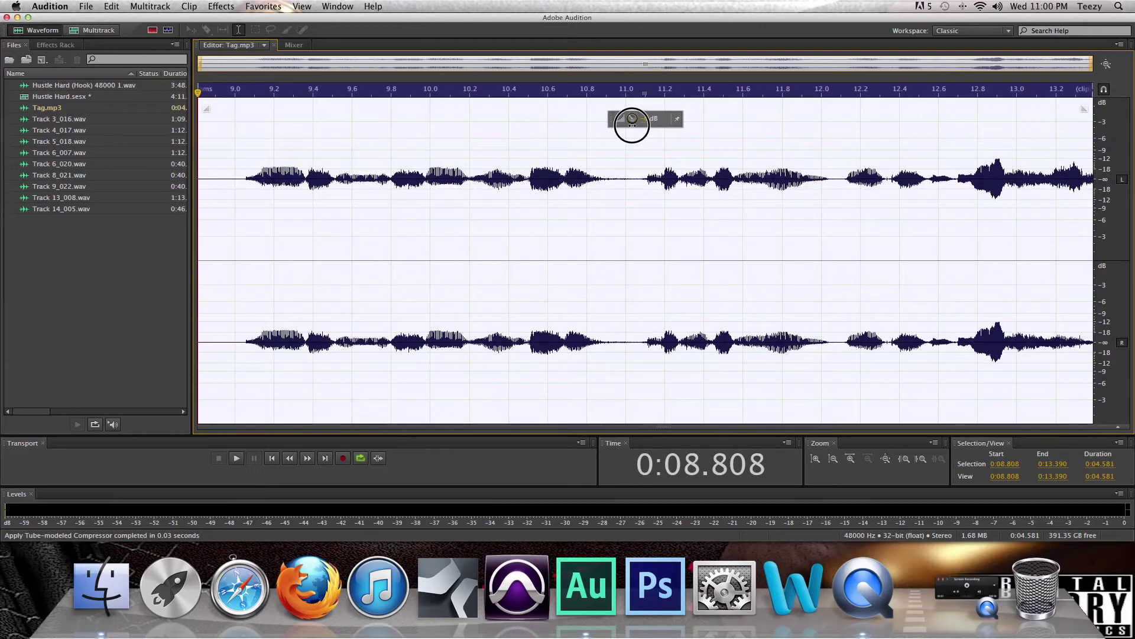
drag(632, 125, 632, 123)
click(221, 6)
mouse_move(313, 143)
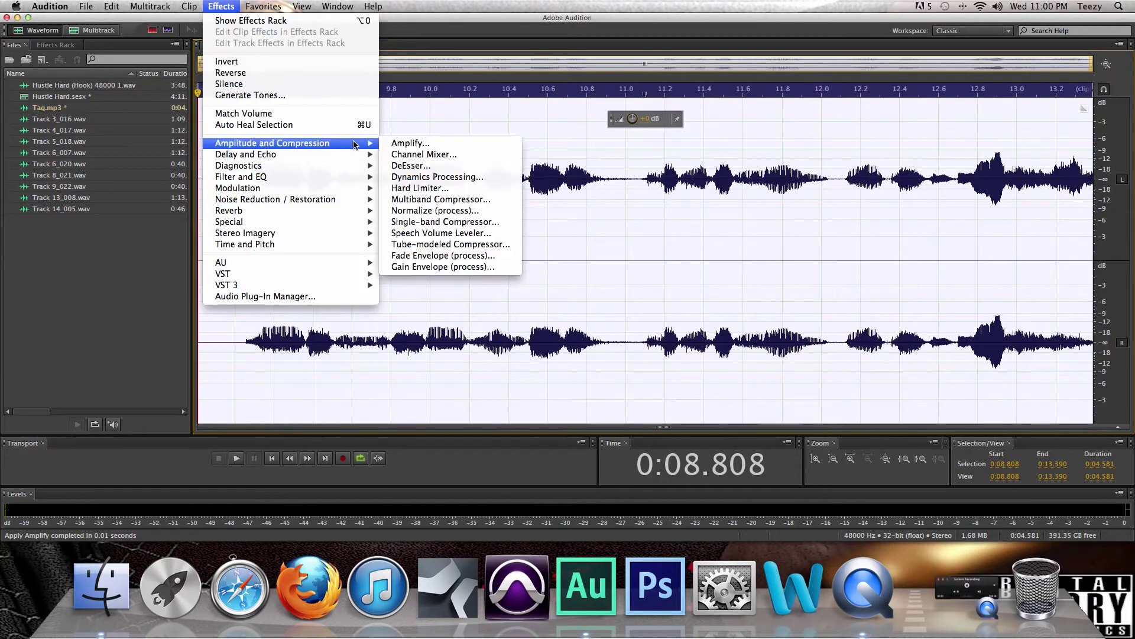
- Apply Tube-modeled Compressor's Voice Leveler preset to Tag, boost it about 5 dB, and return to Hustle Hard
click(454, 245)
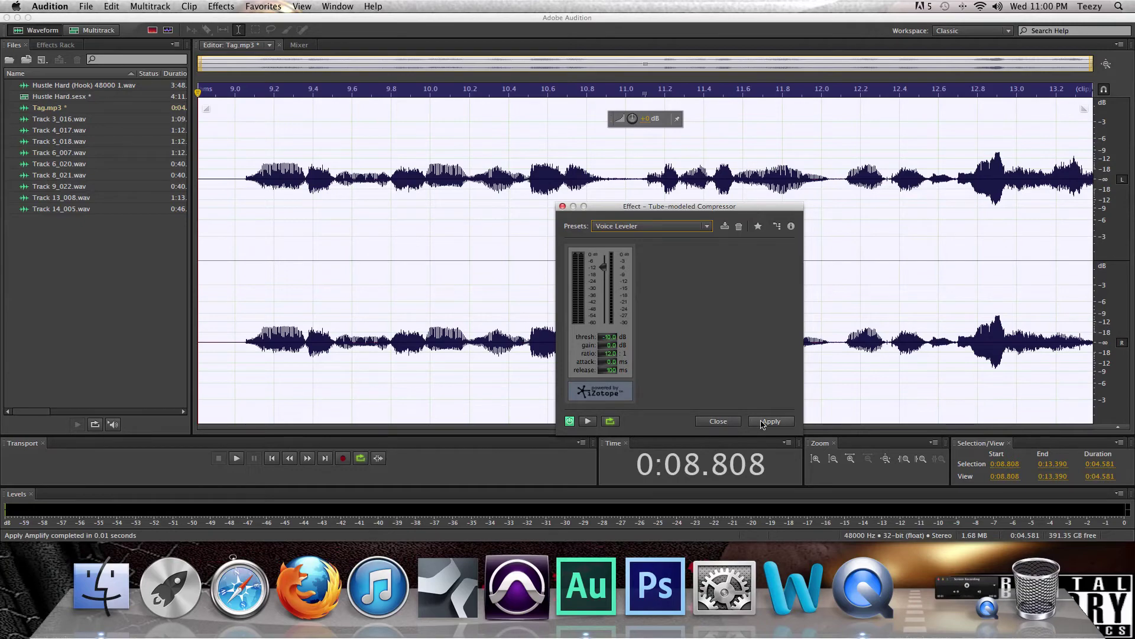
click(768, 421)
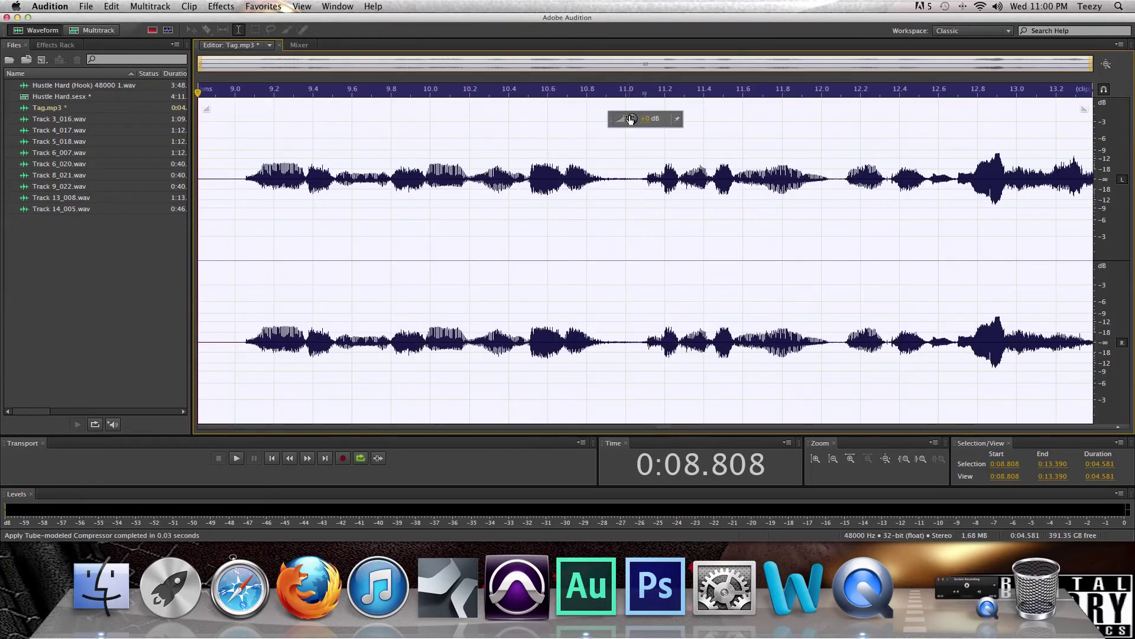
drag(632, 119, 635, 110)
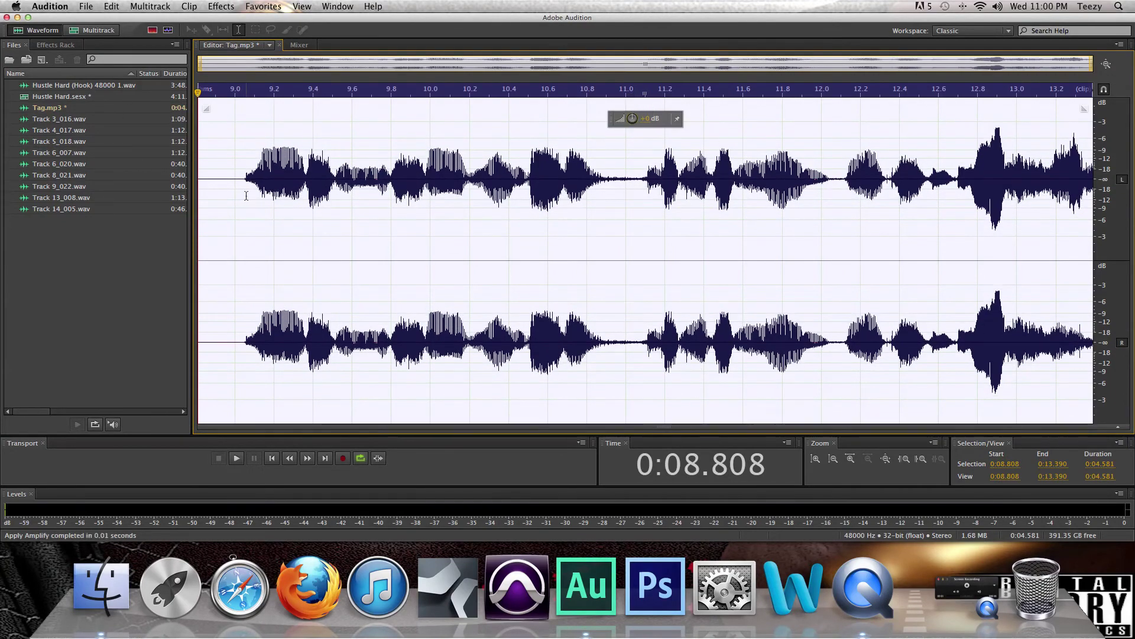
click(95, 30)
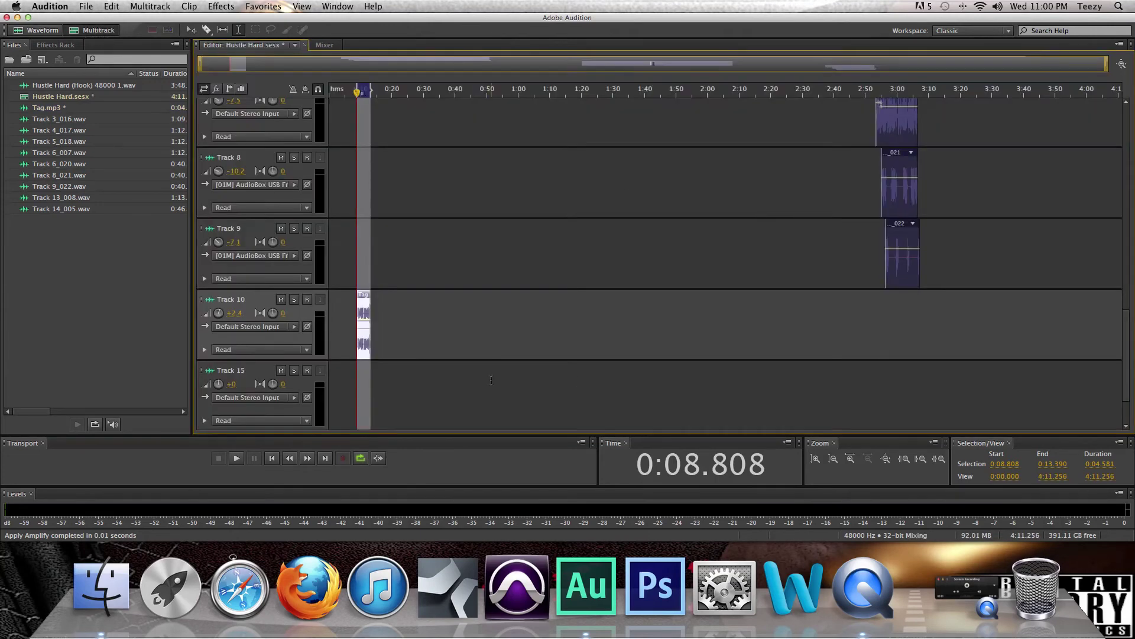
click(352, 378)
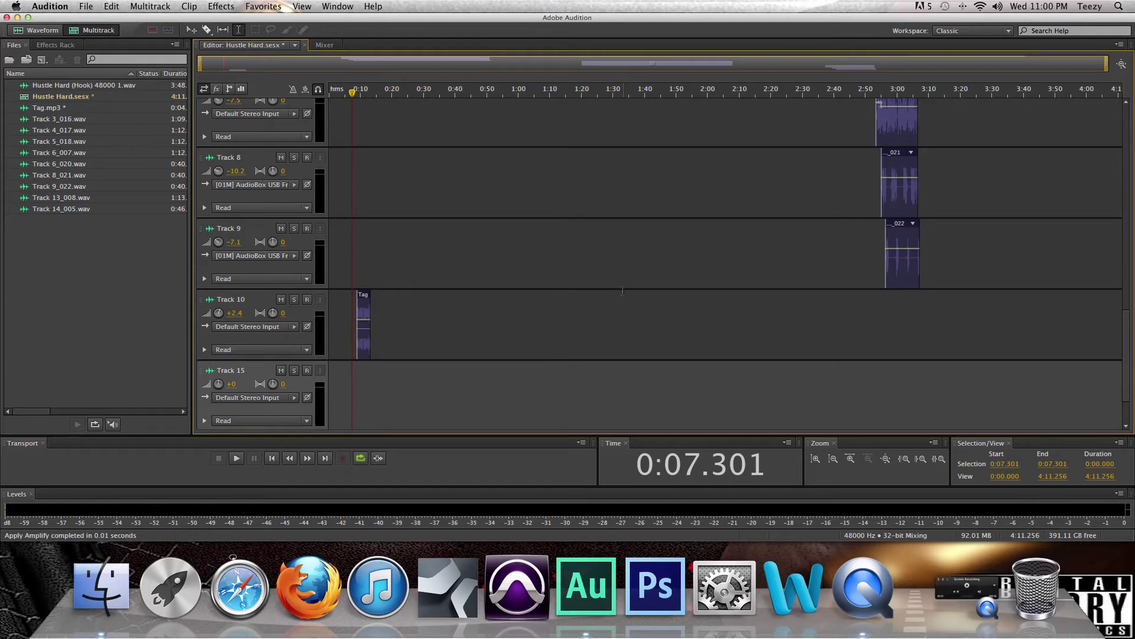
scroll(623, 290, up, 10)
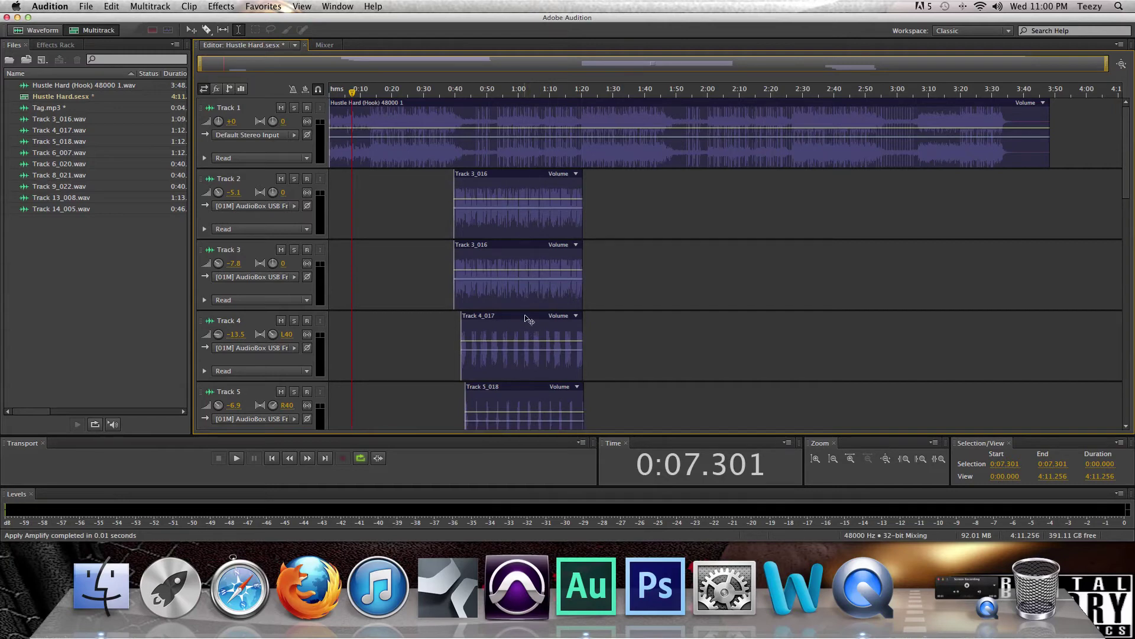
click(925, 448)
scroll(821, 351, down, 5)
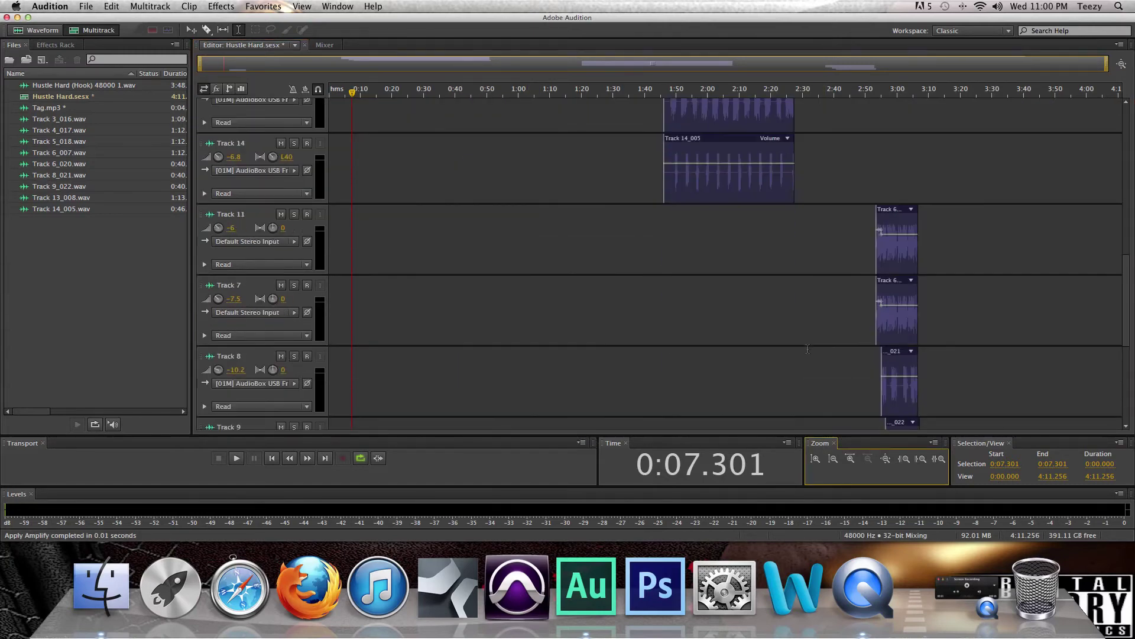
scroll(810, 350, up, 1)
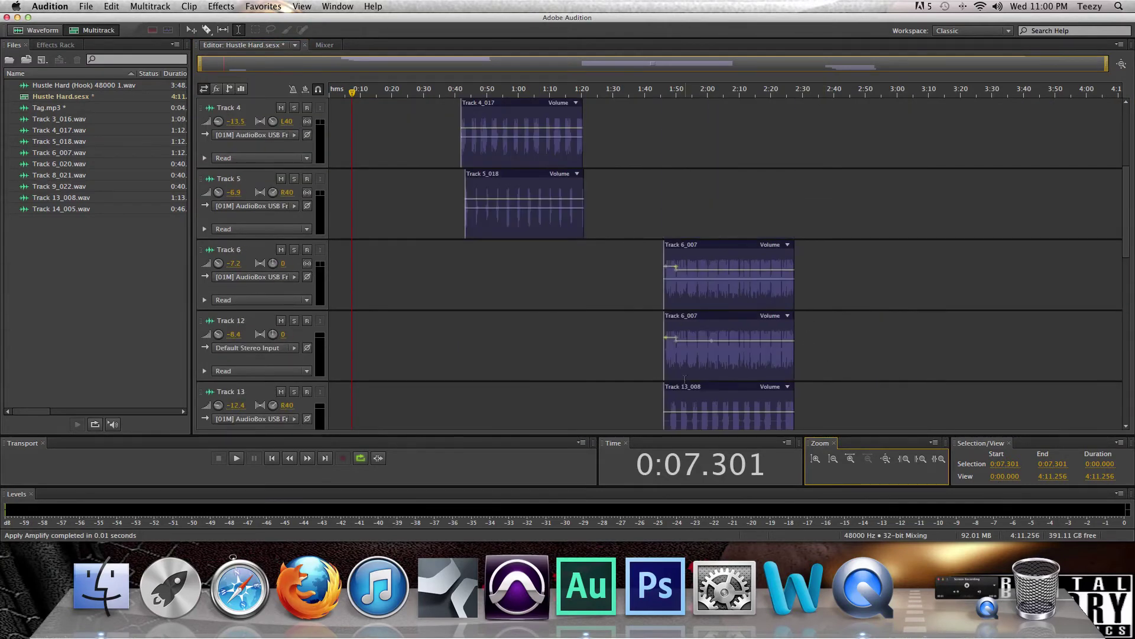
scroll(862, 316, down, 4)
scroll(862, 316, up, 9)
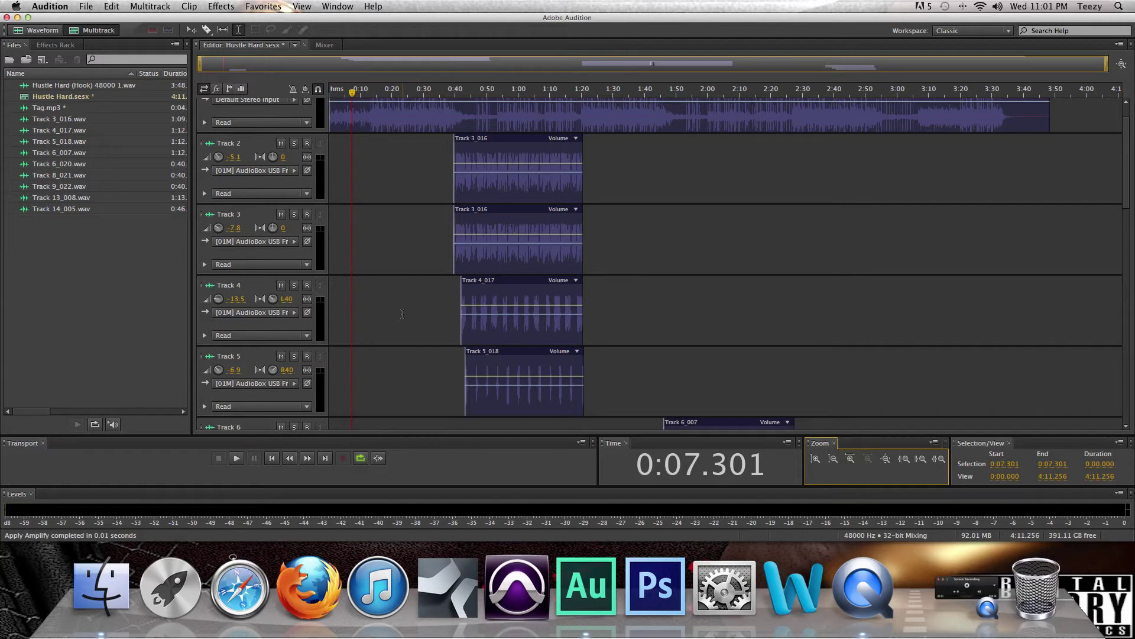
scroll(331, 245, down, 10)
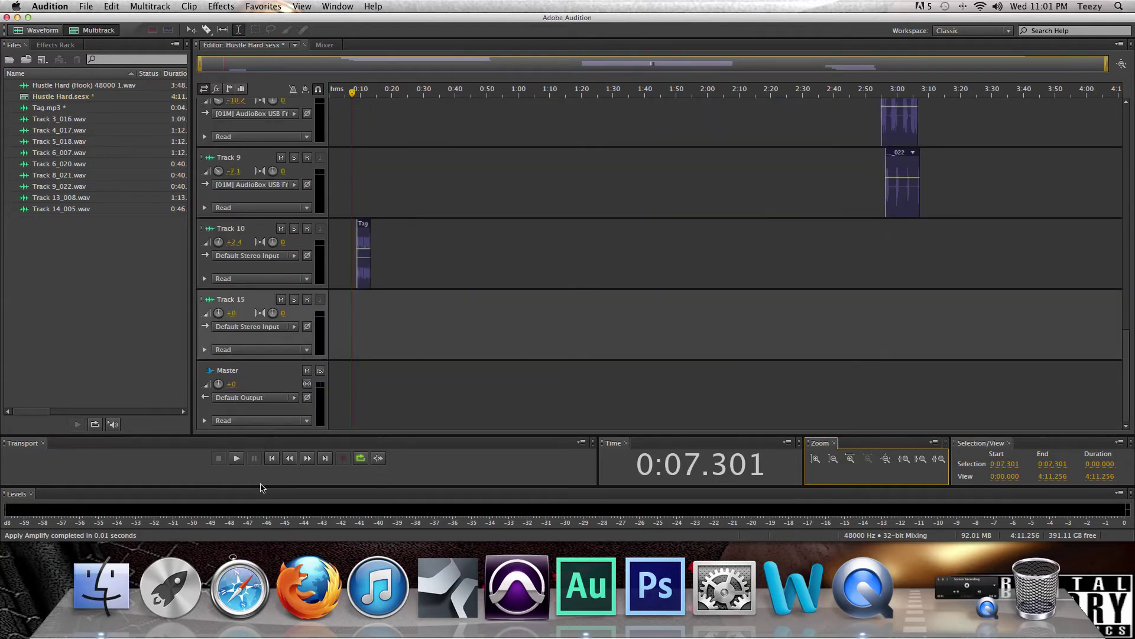
- Drop Track 10's volume from +2.4 to -0.3 dB, playing the session before and after to compare
click(236, 457)
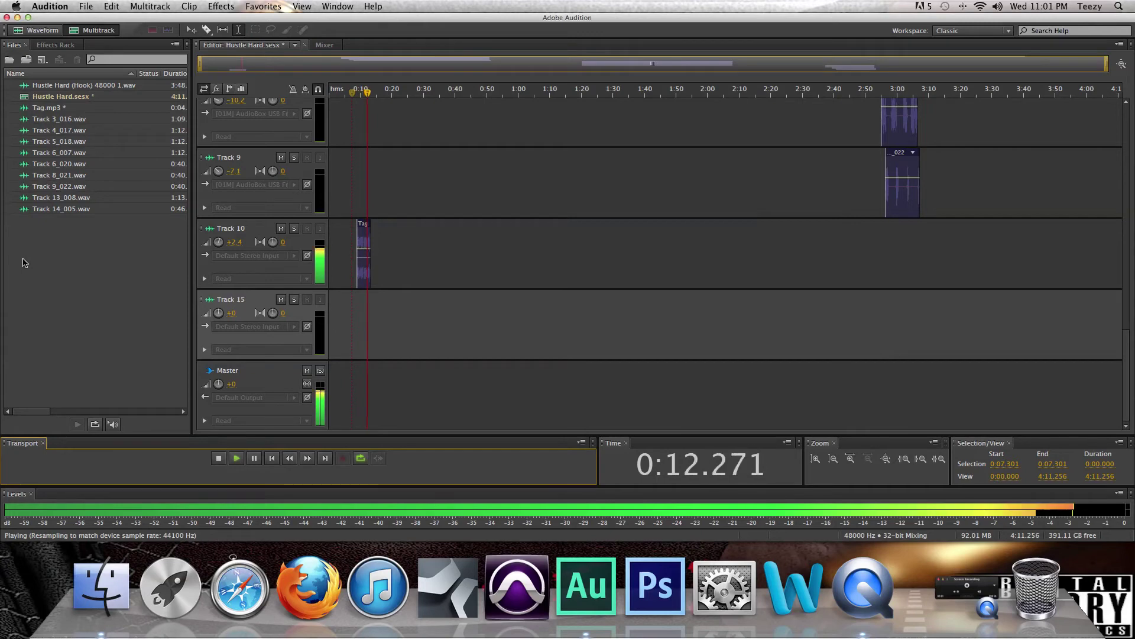
click(219, 458)
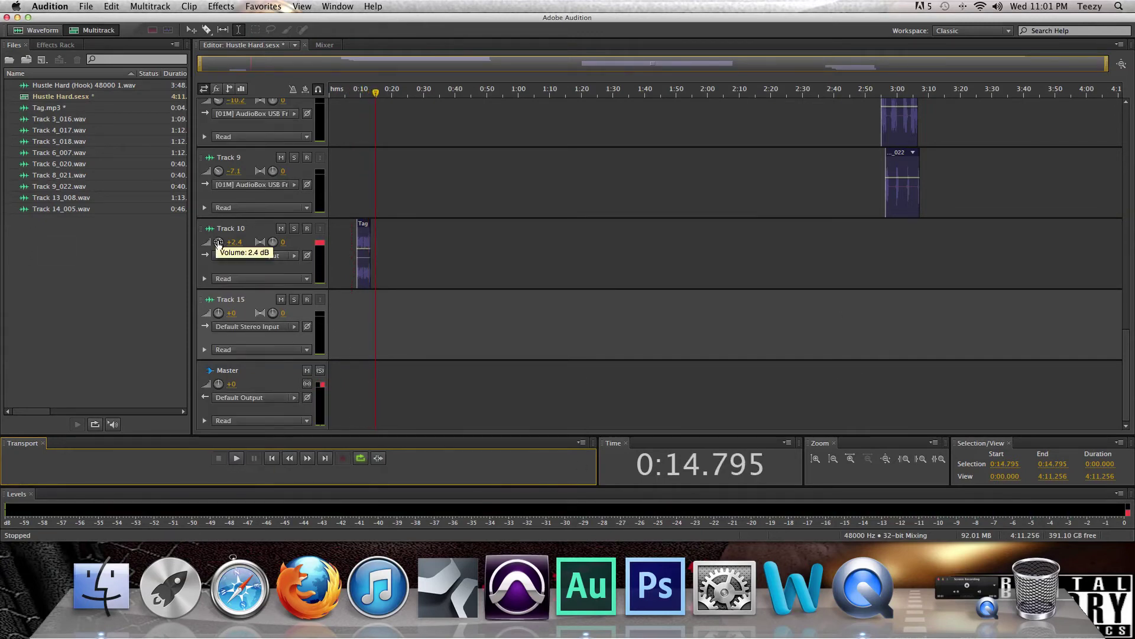
drag(219, 242, 218, 250)
click(355, 234)
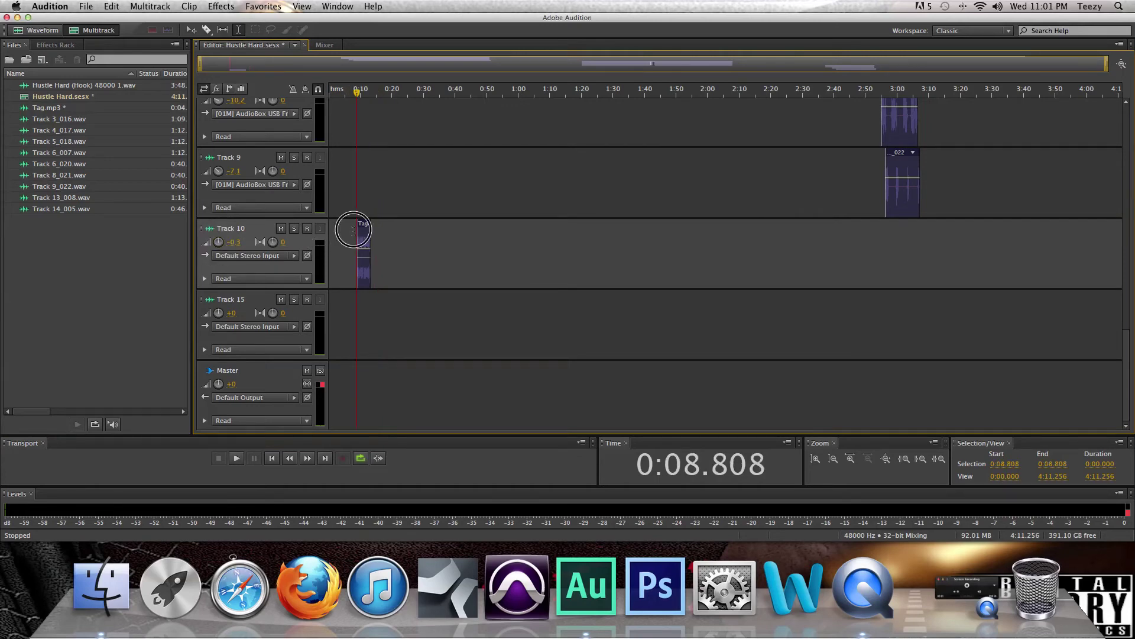
click(236, 458)
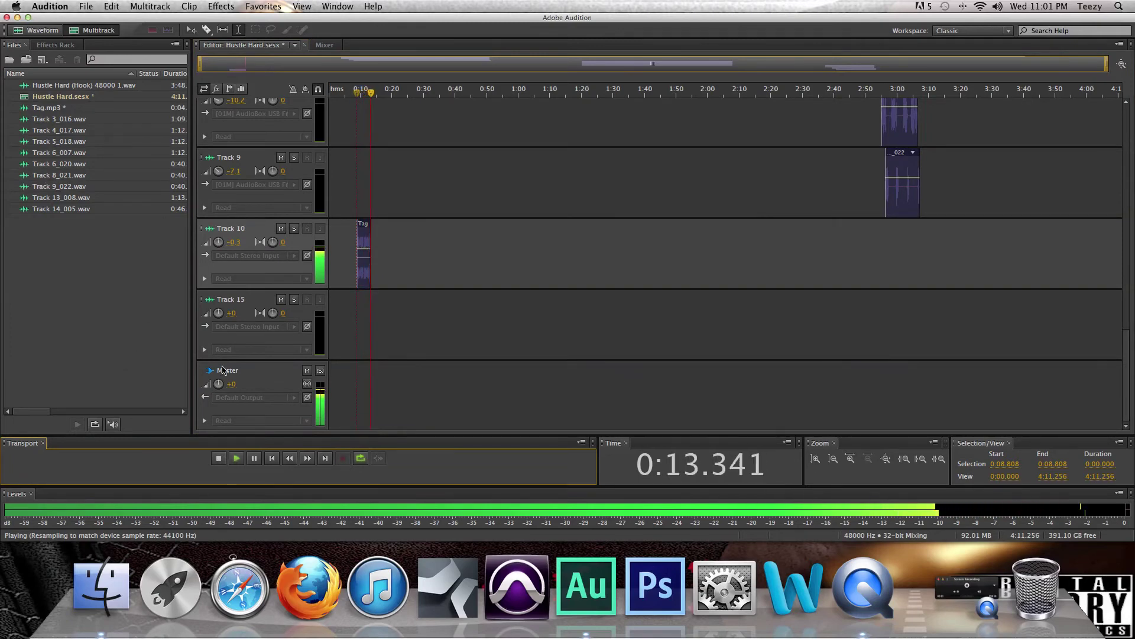
click(218, 457)
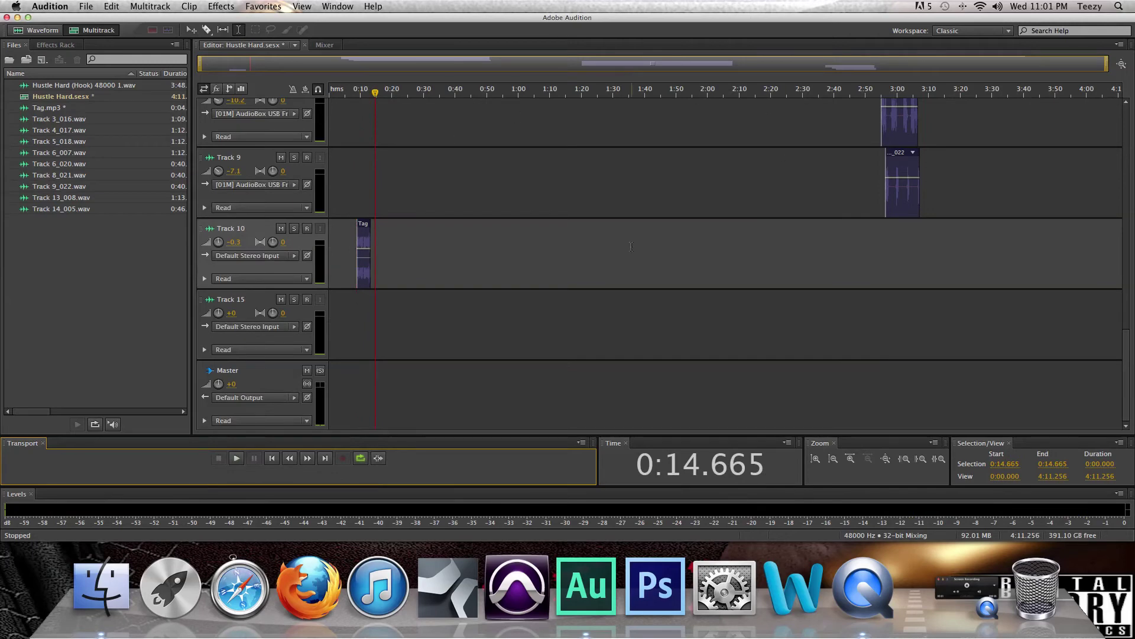
scroll(513, 170, up, 10)
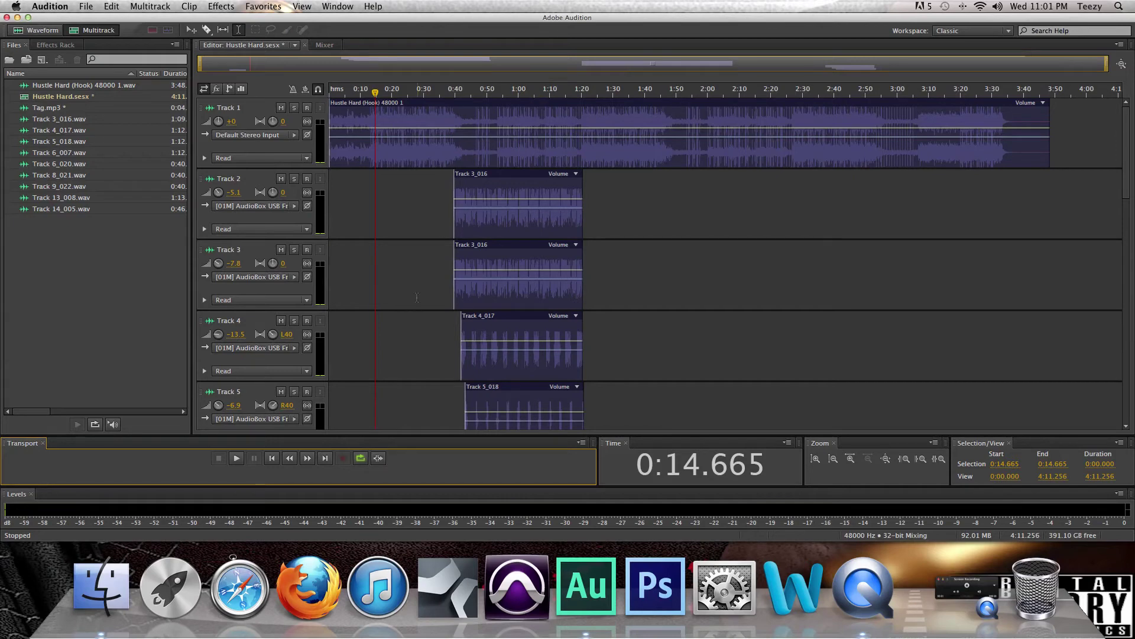
click(446, 262)
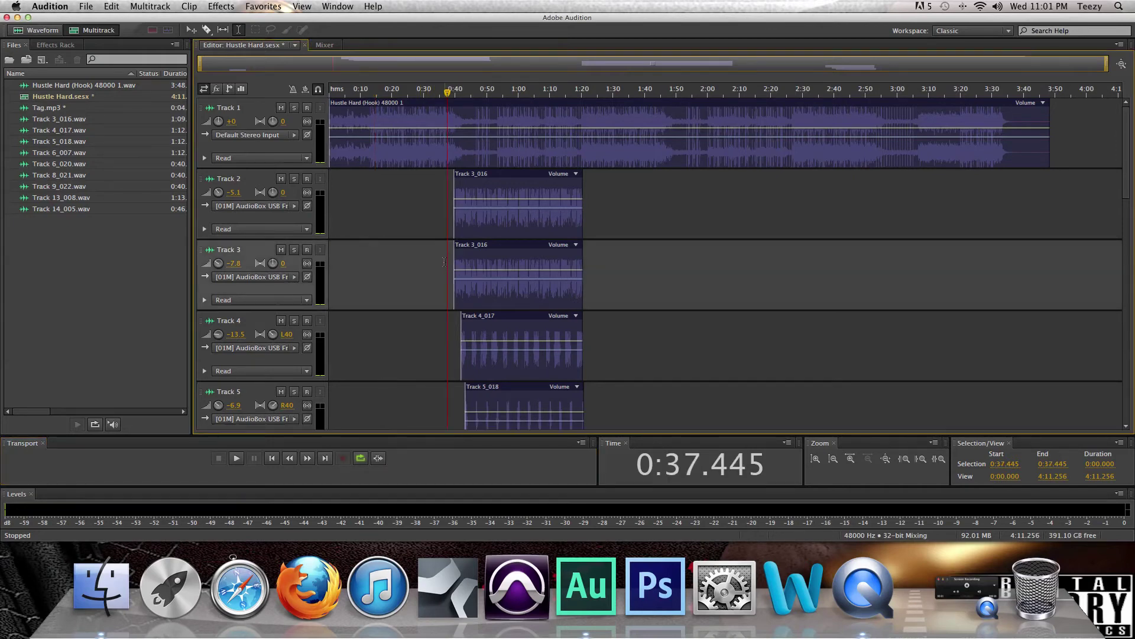
scroll(585, 236, down, 10)
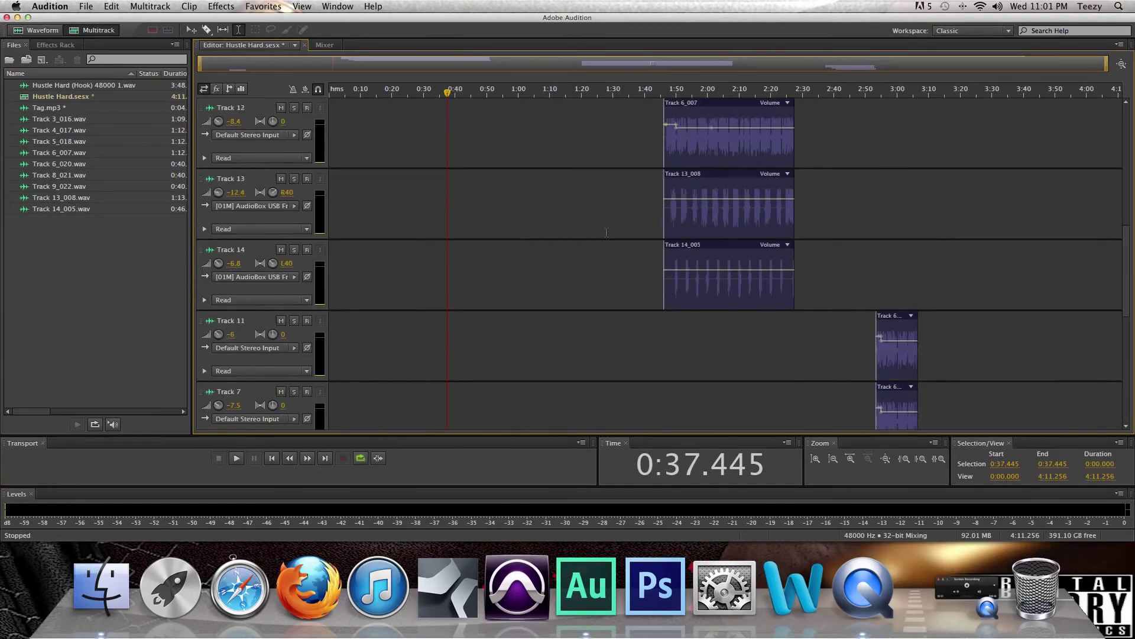
click(656, 227)
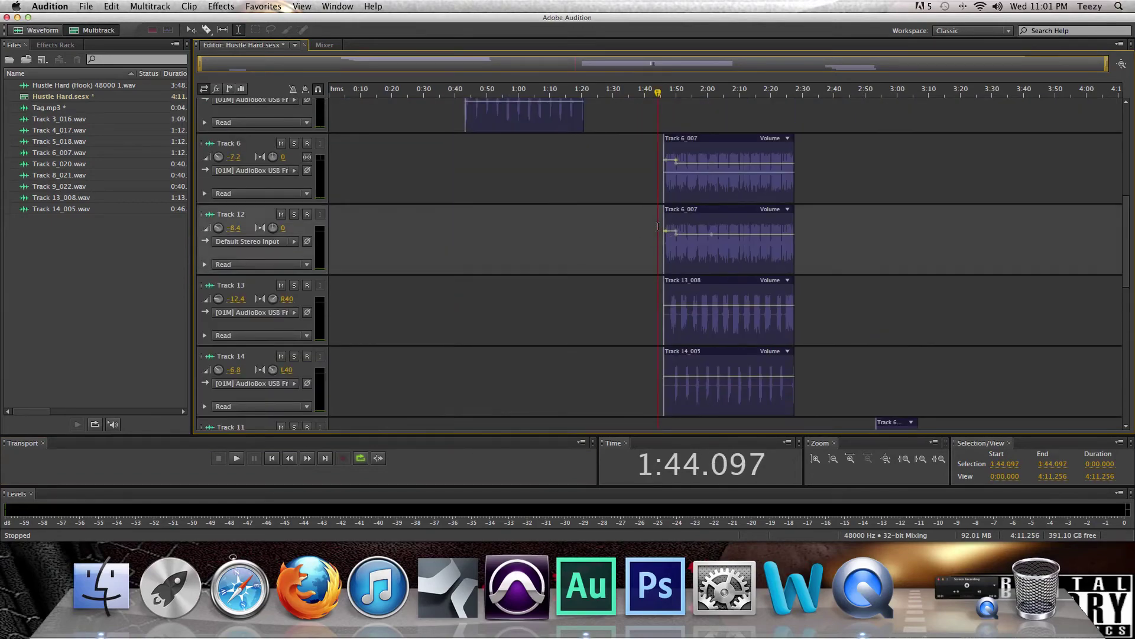
scroll(653, 230, down, 5)
scroll(651, 232, up, 5)
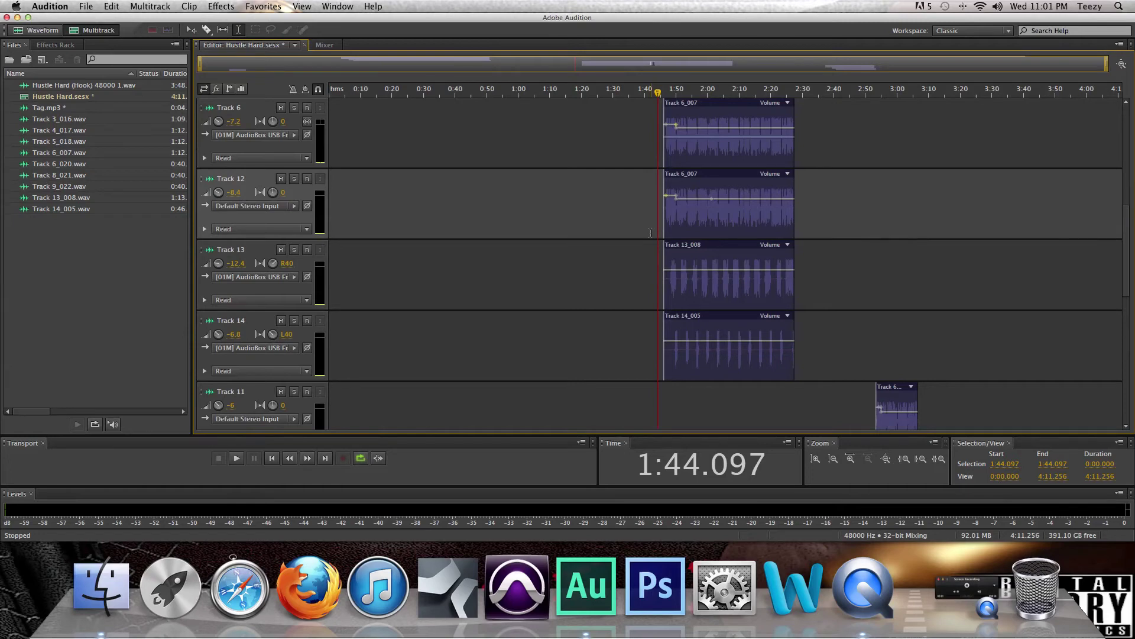
key(space)
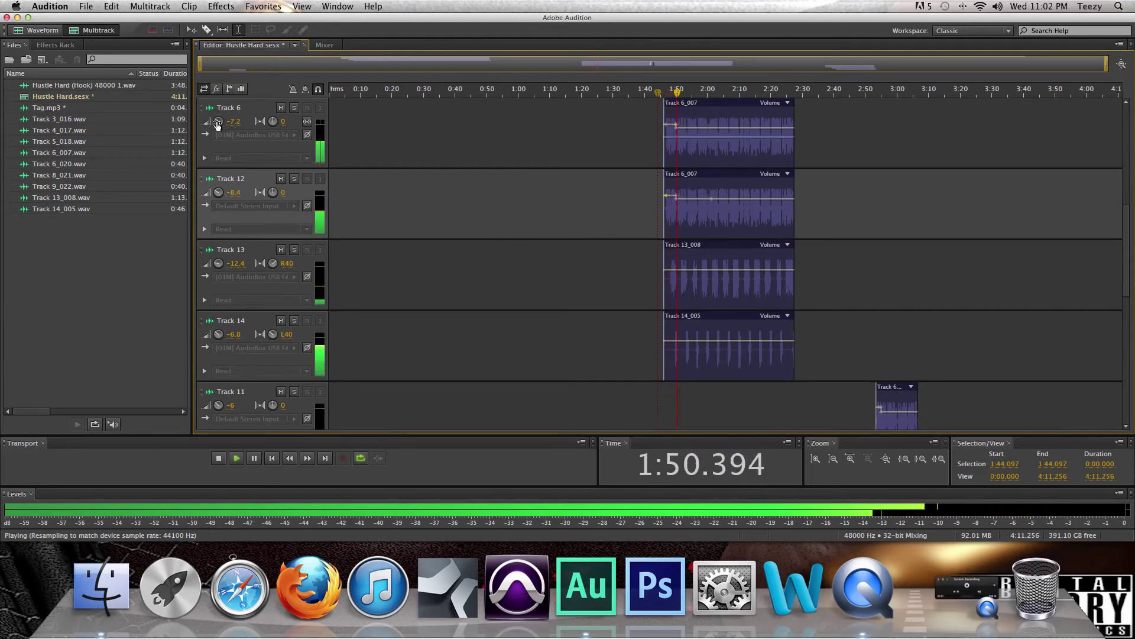
mouse_move(218, 123)
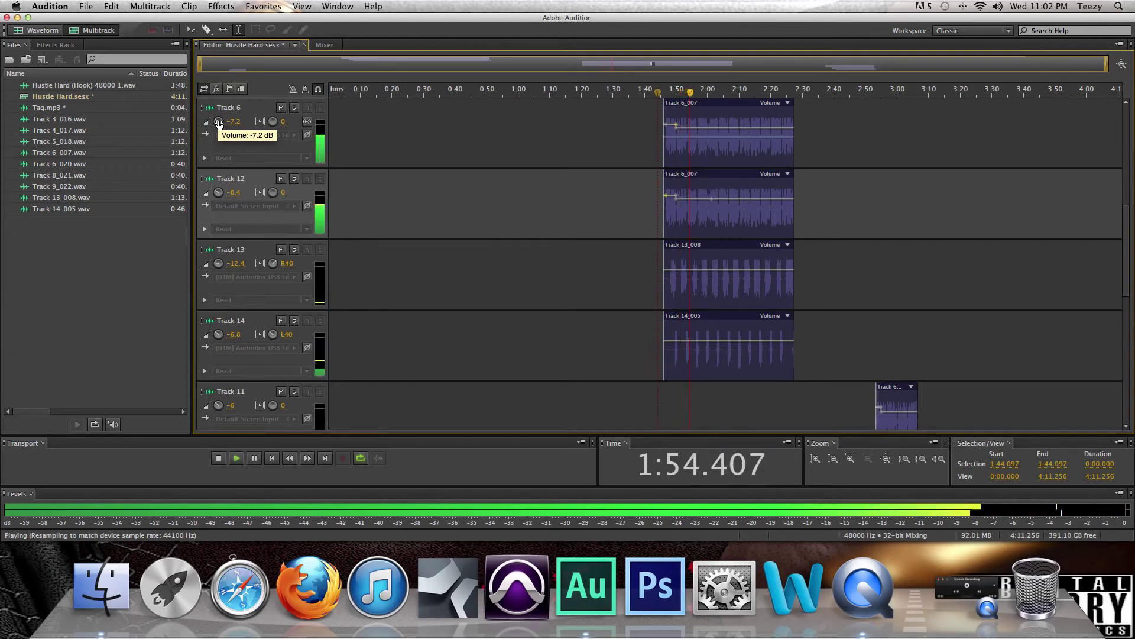
key(space)
- Play from the vocal entrance near 0:37 and lower Track 2's volume to -6.9 dB
scroll(447, 220, up, 5)
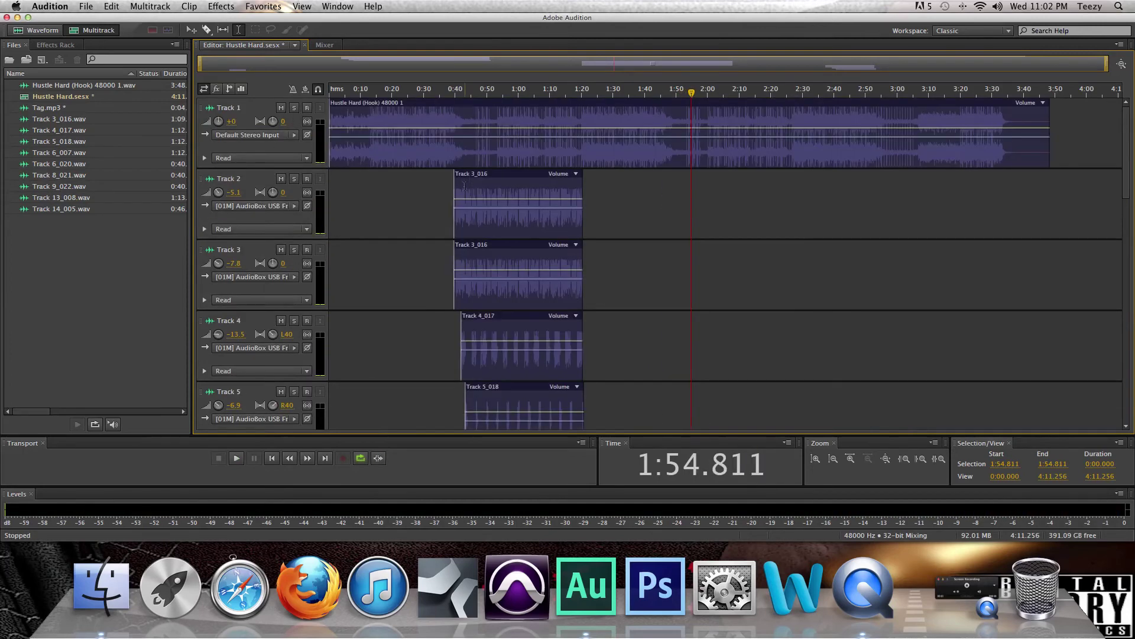
click(447, 220)
key(space)
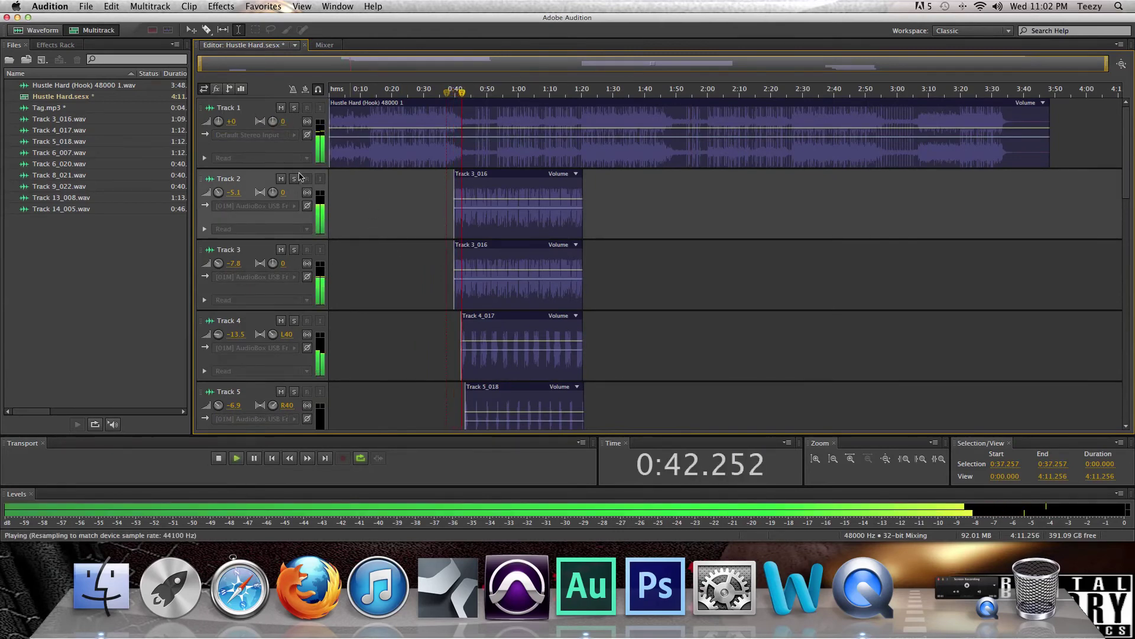
click(219, 192)
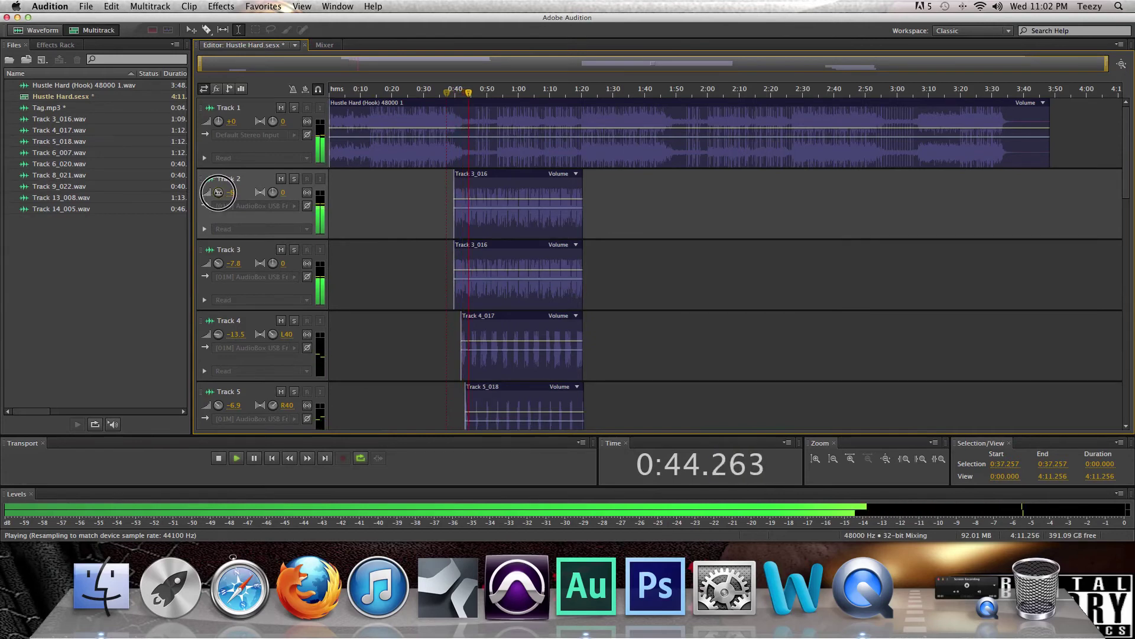
drag(218, 193, 219, 197)
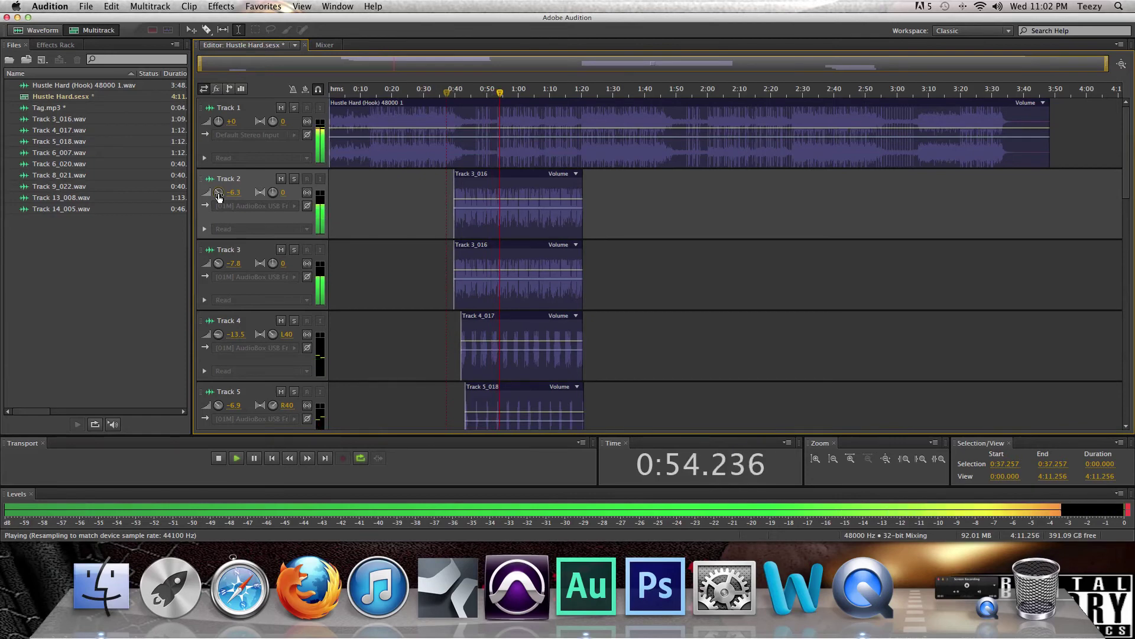
drag(219, 197, 218, 192)
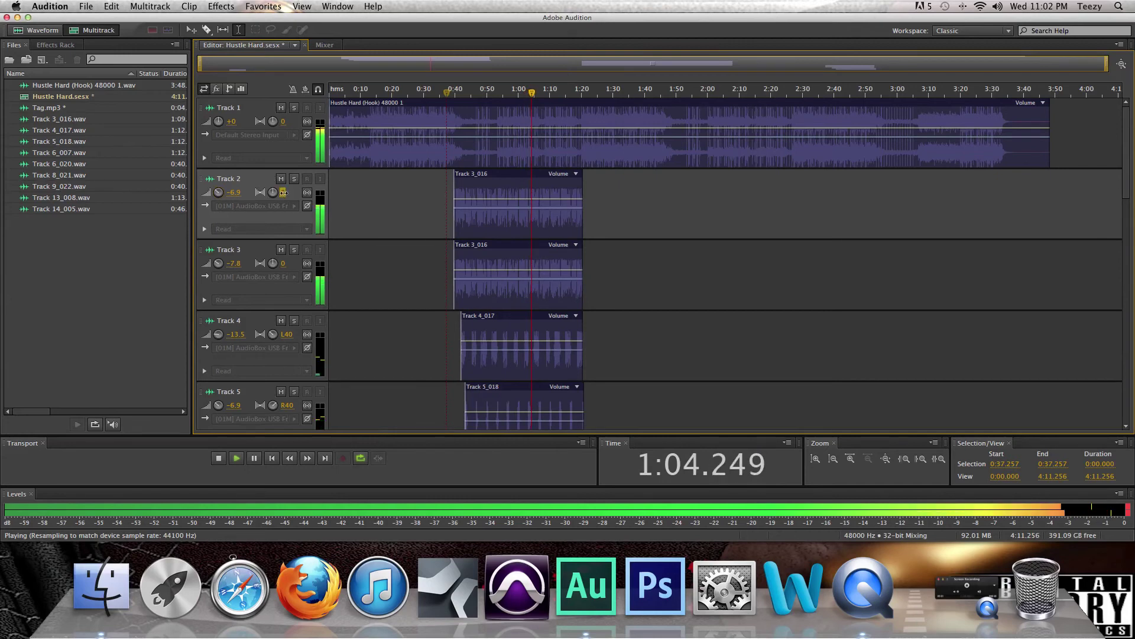
- Pan Track 2 right 50 and Track 3 left 50 (-50), then stop playback
drag(283, 192, 313, 193)
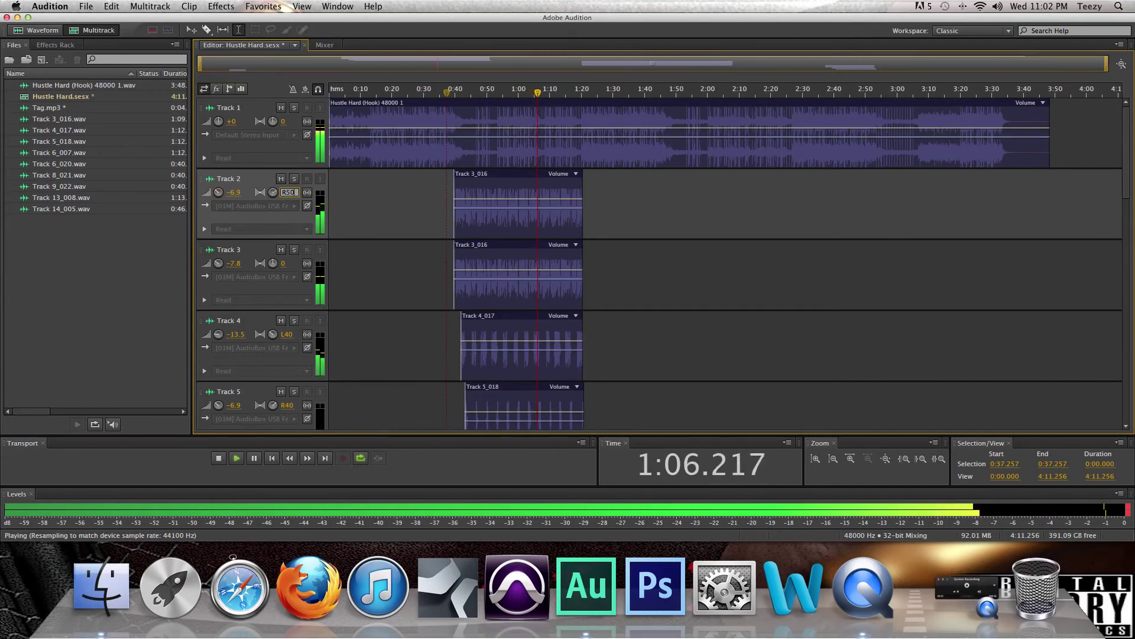
click(284, 264)
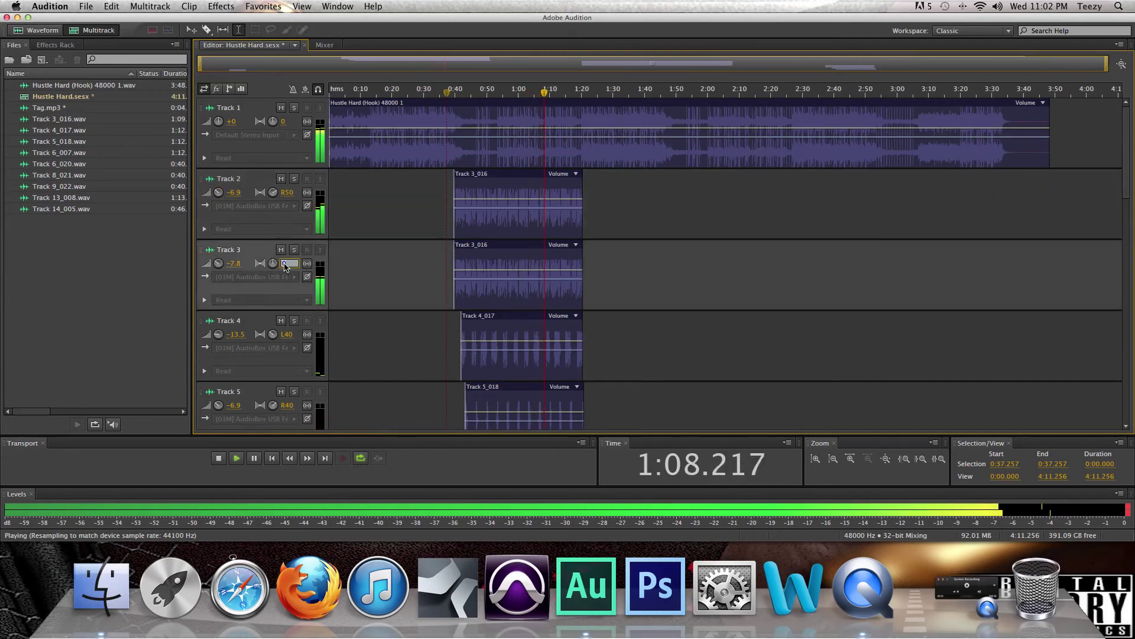
text(-50)
key(Return)
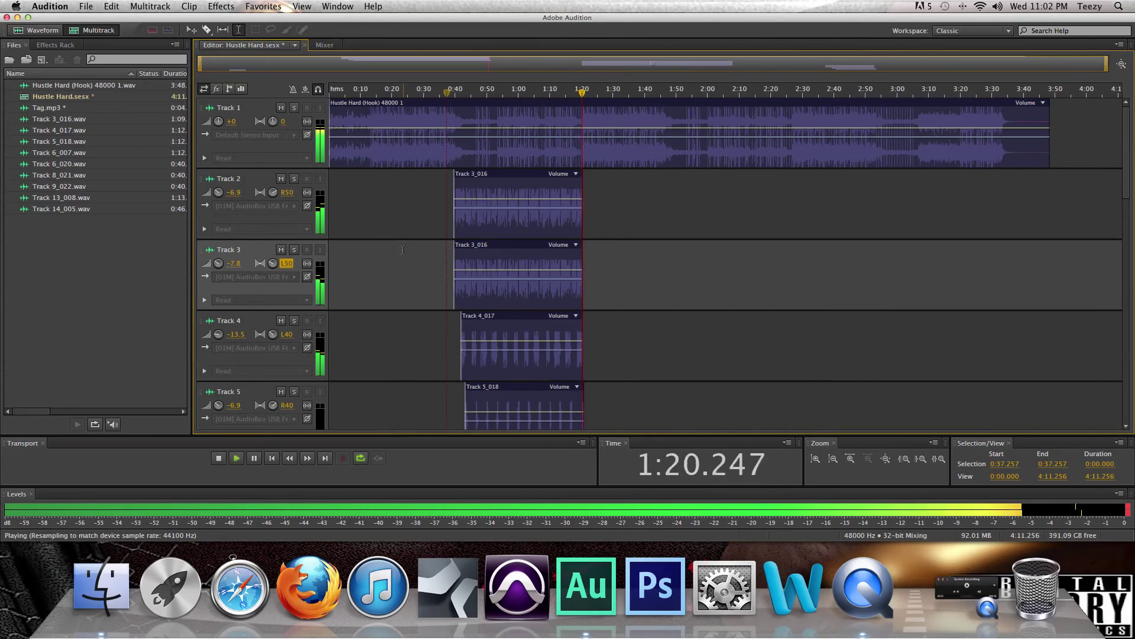
key(space)
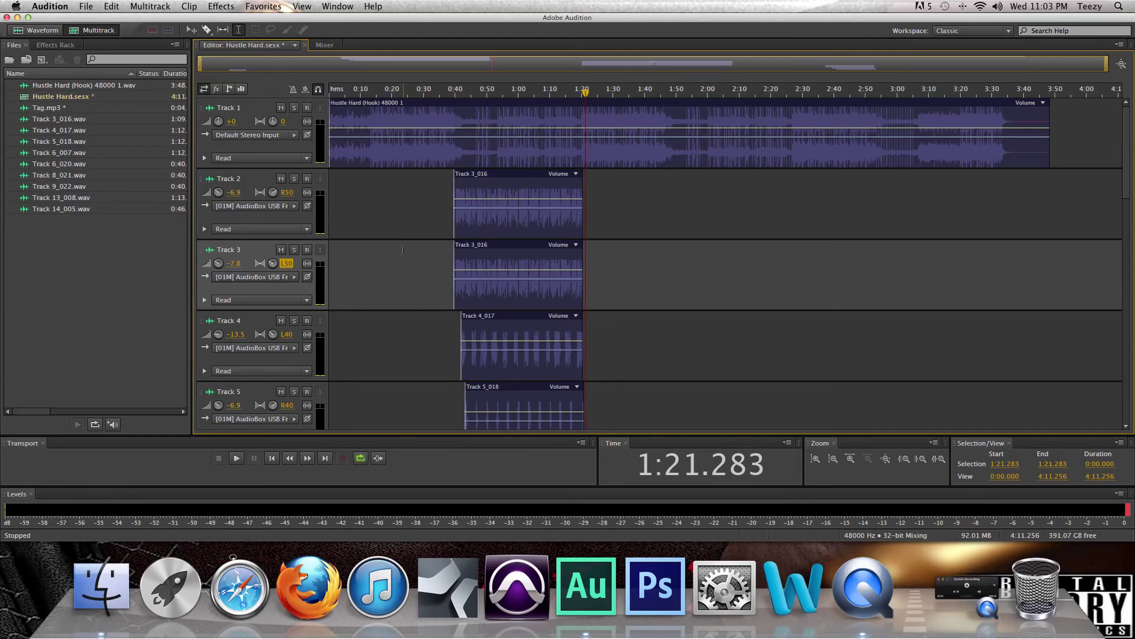
- Select Track 2 and click through the Track 3_016 clips on Tracks 2 and 3
click(302, 214)
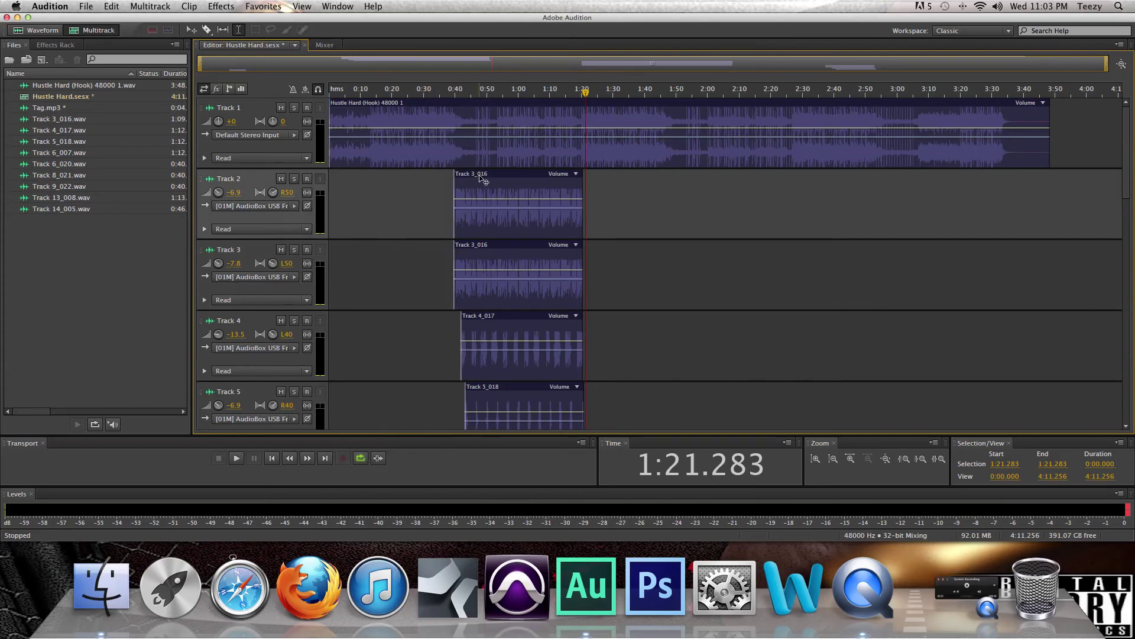
click(466, 190)
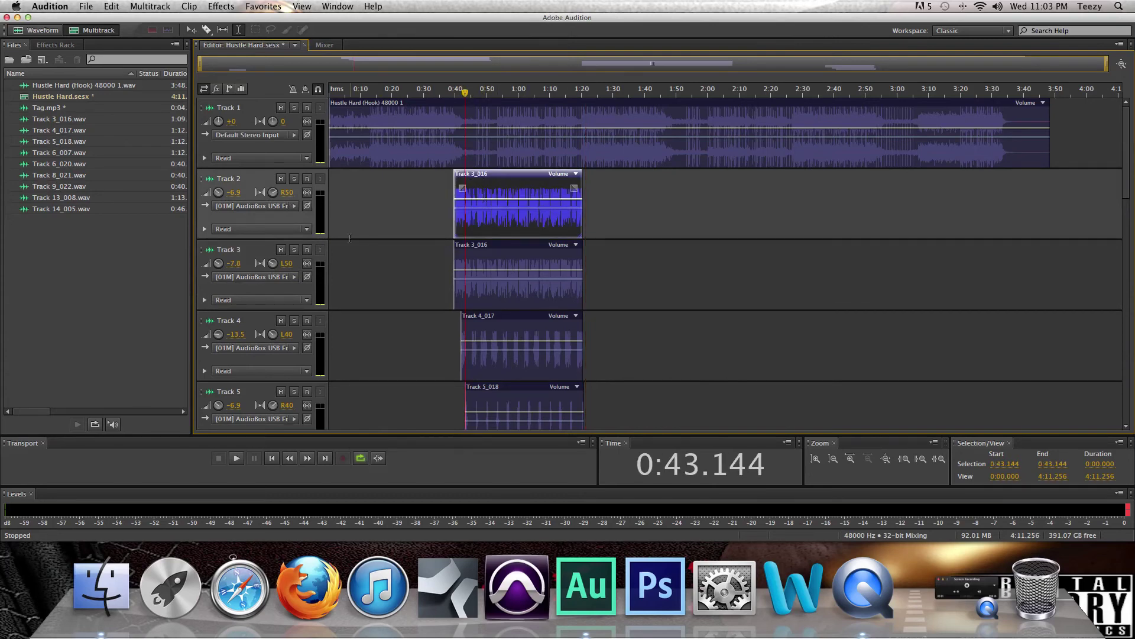
click(452, 235)
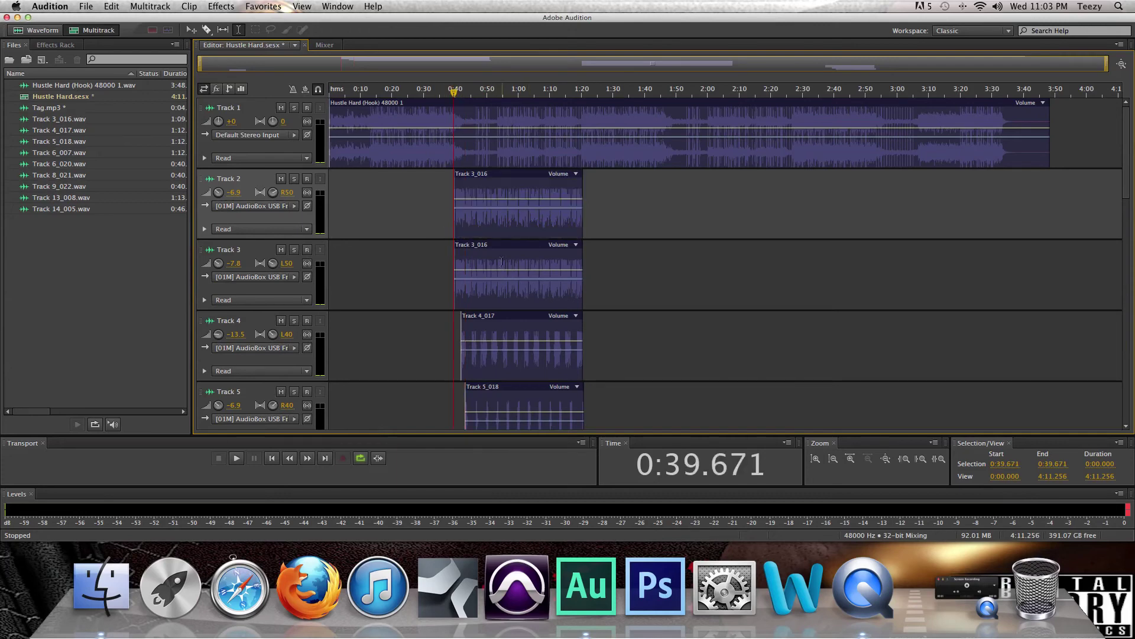
click(502, 285)
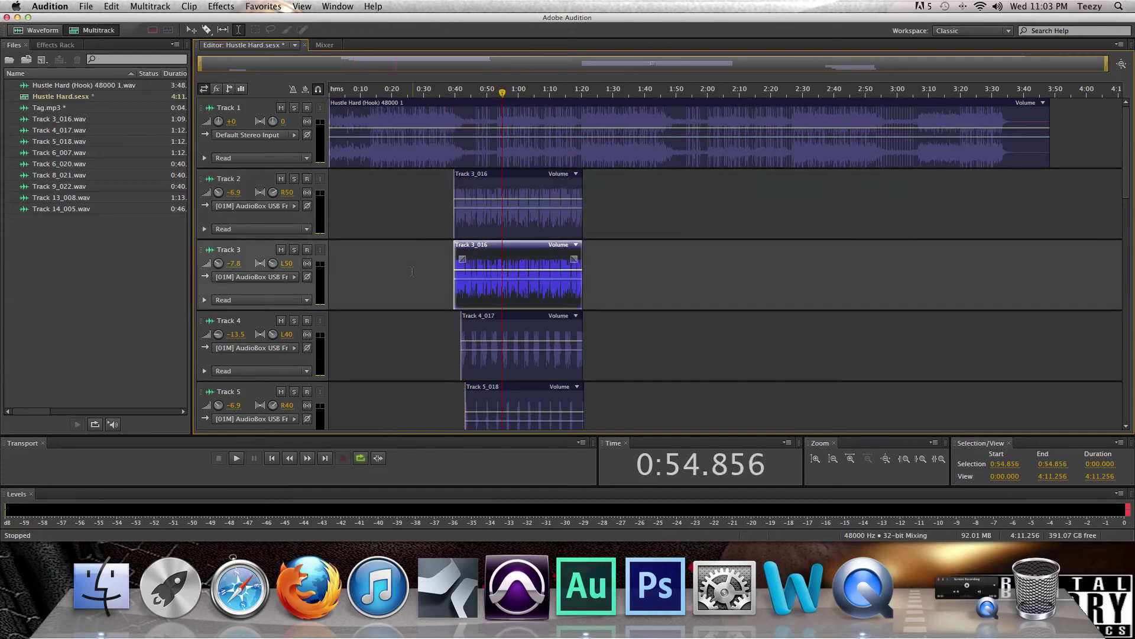
click(450, 268)
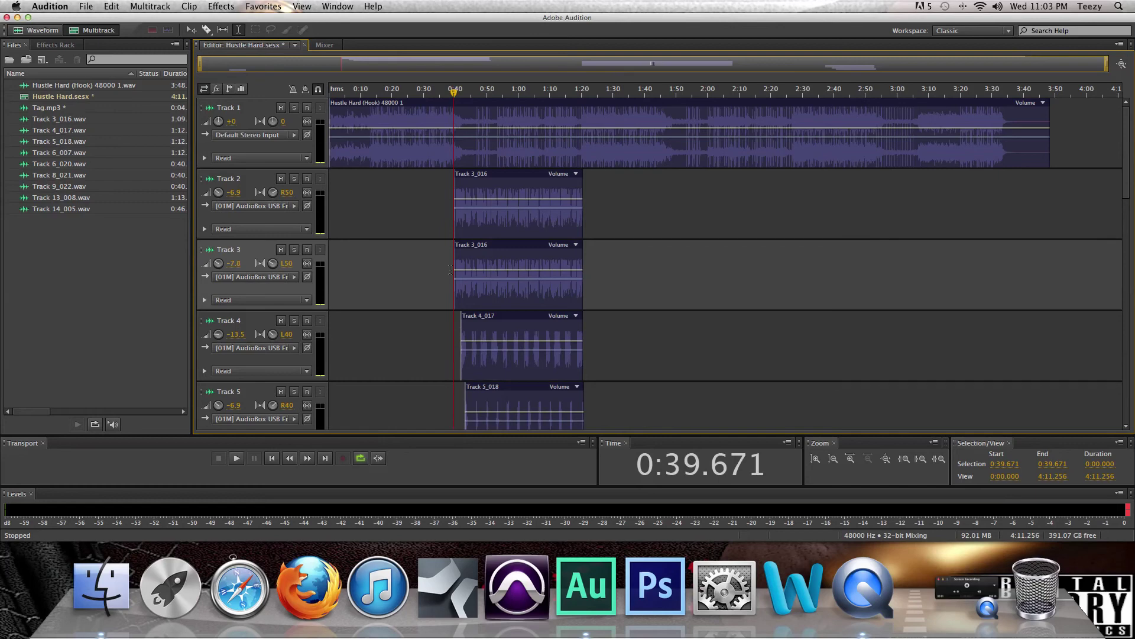
click(499, 180)
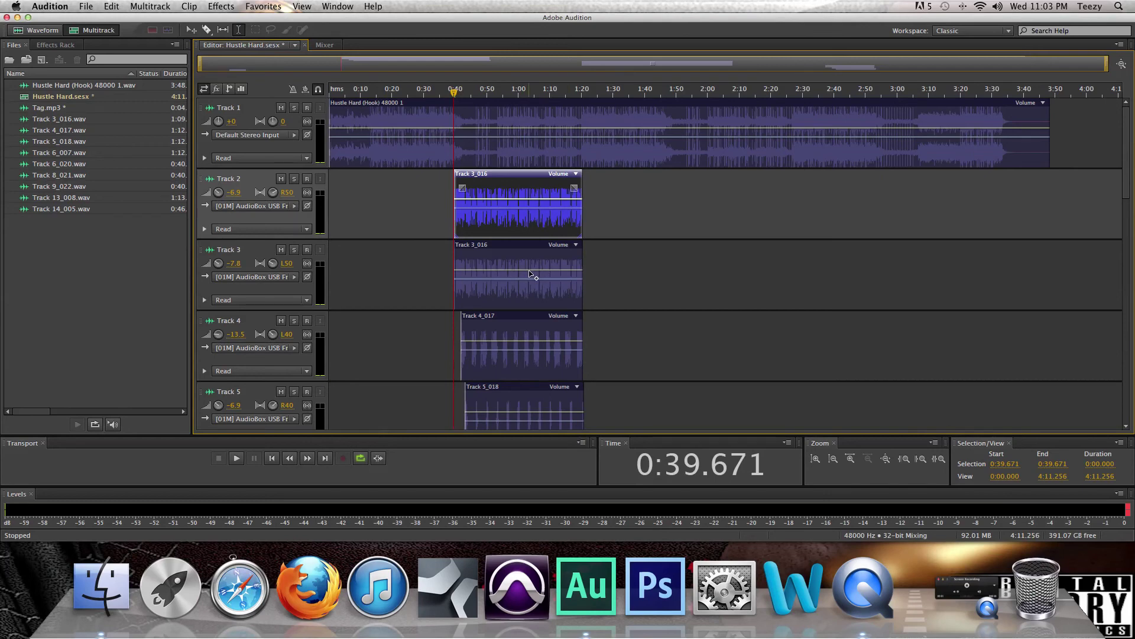
click(500, 250)
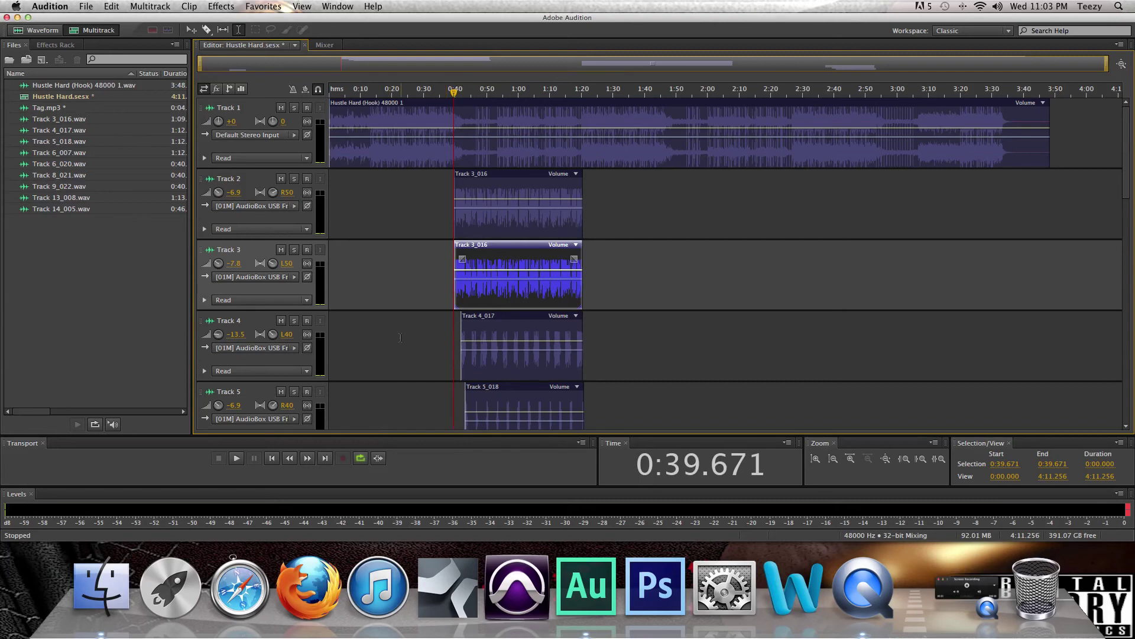
- Click through the Track 4_017 and Track 5_018 clips, then minimize Audition to the Dock
scroll(401, 338, down, 1)
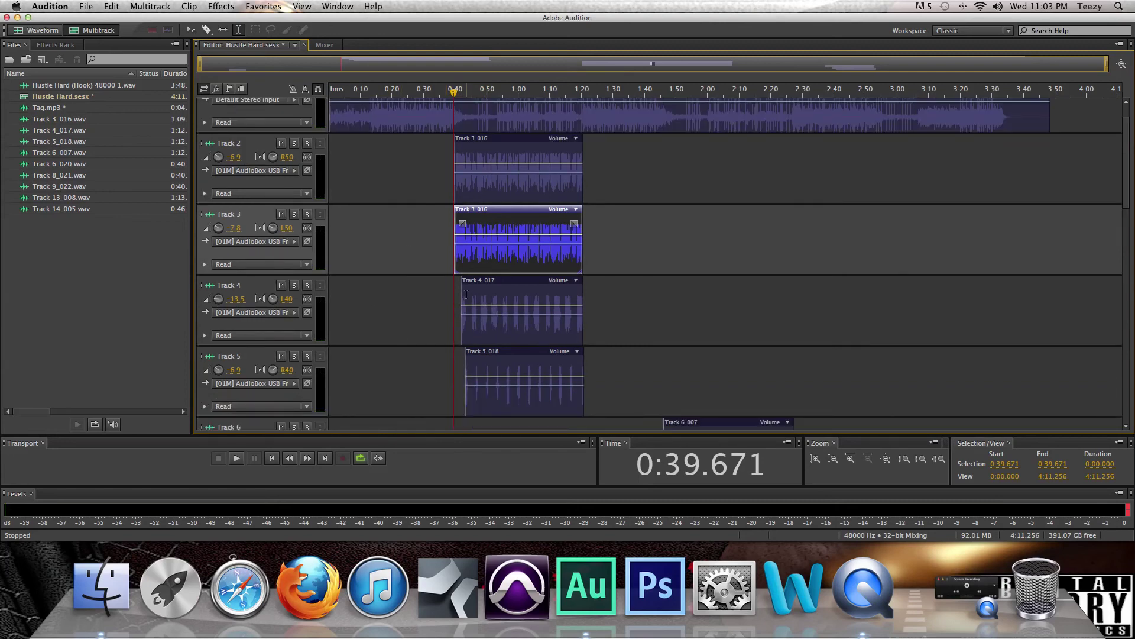
click(513, 301)
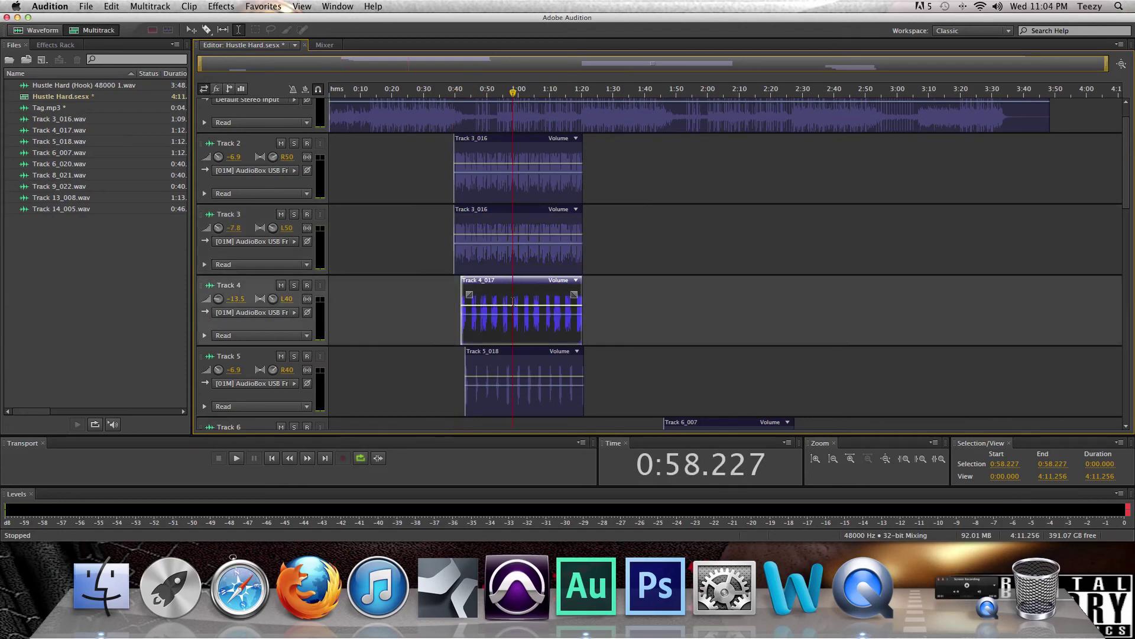
click(523, 385)
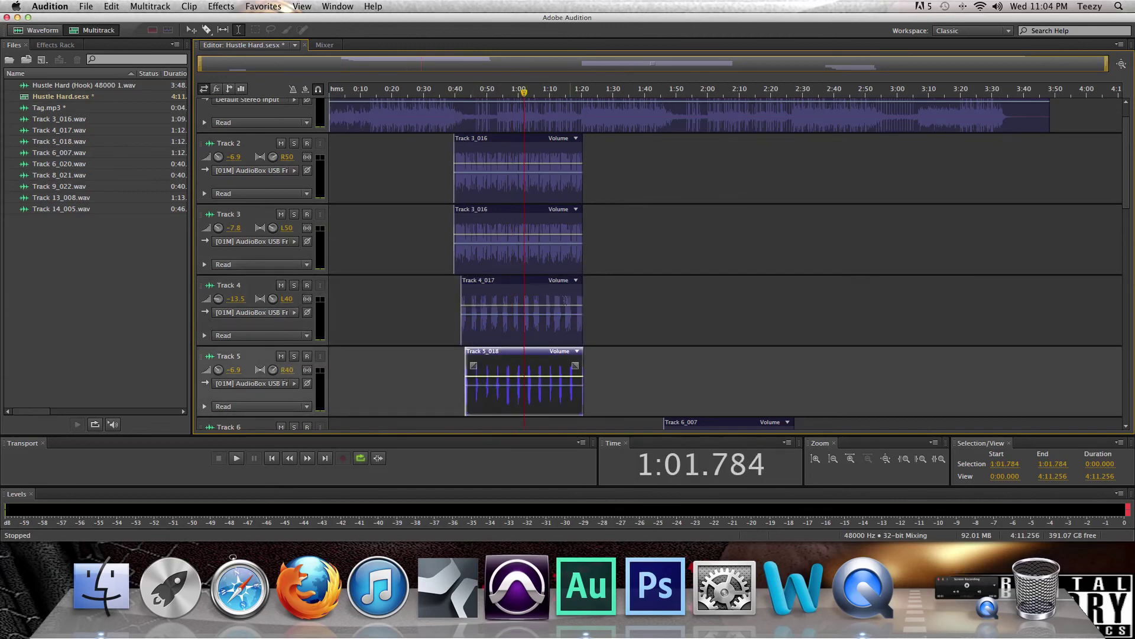
click(508, 305)
click(528, 361)
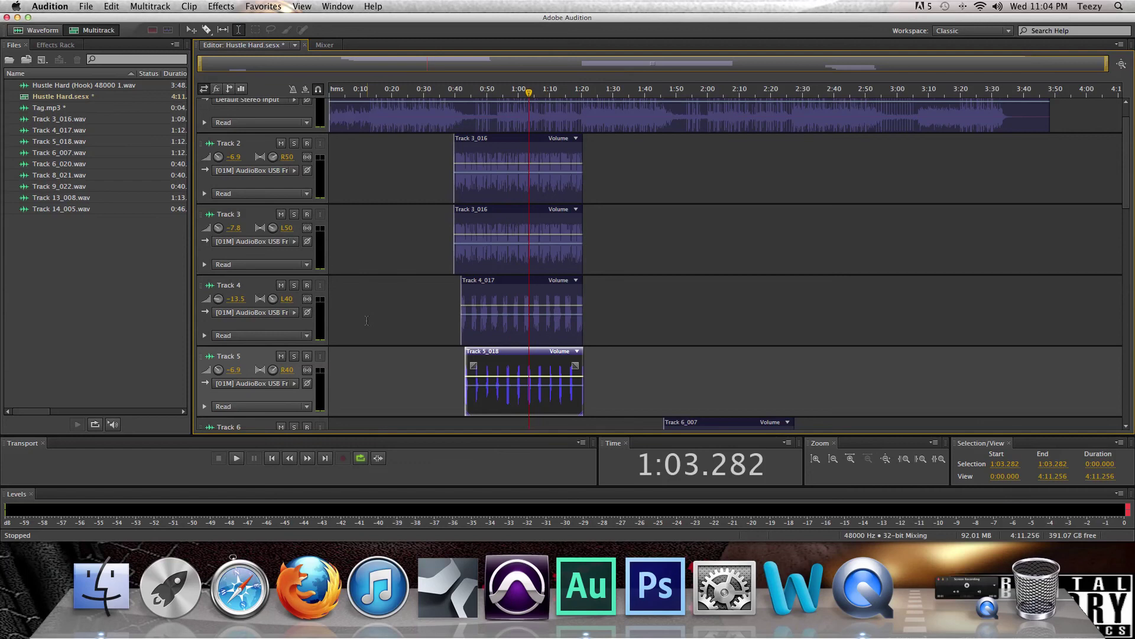
click(17, 18)
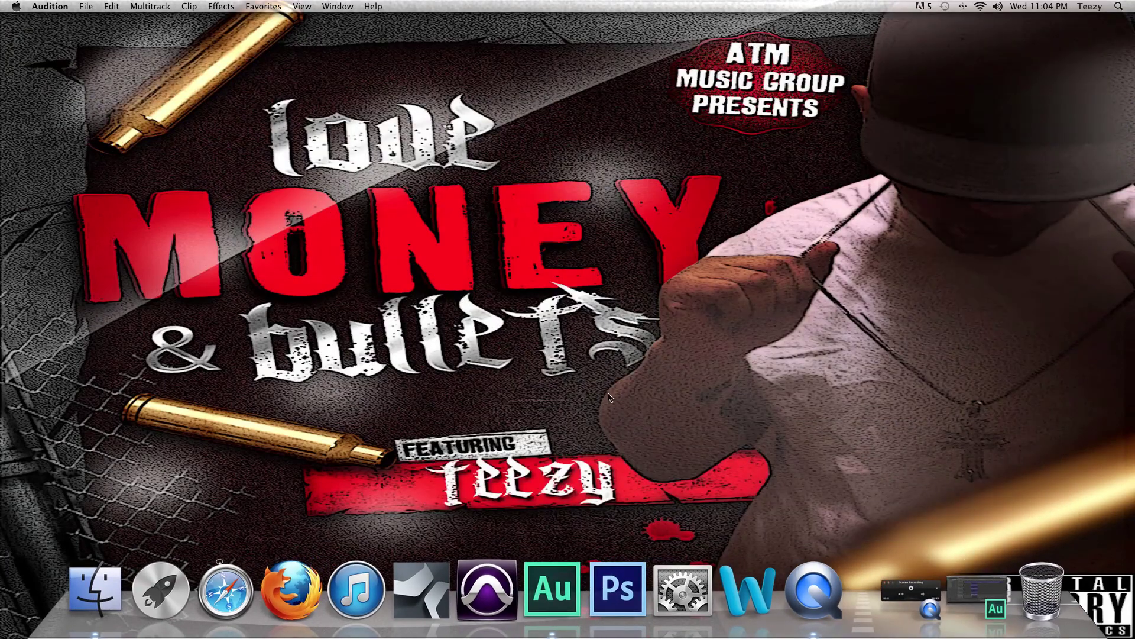